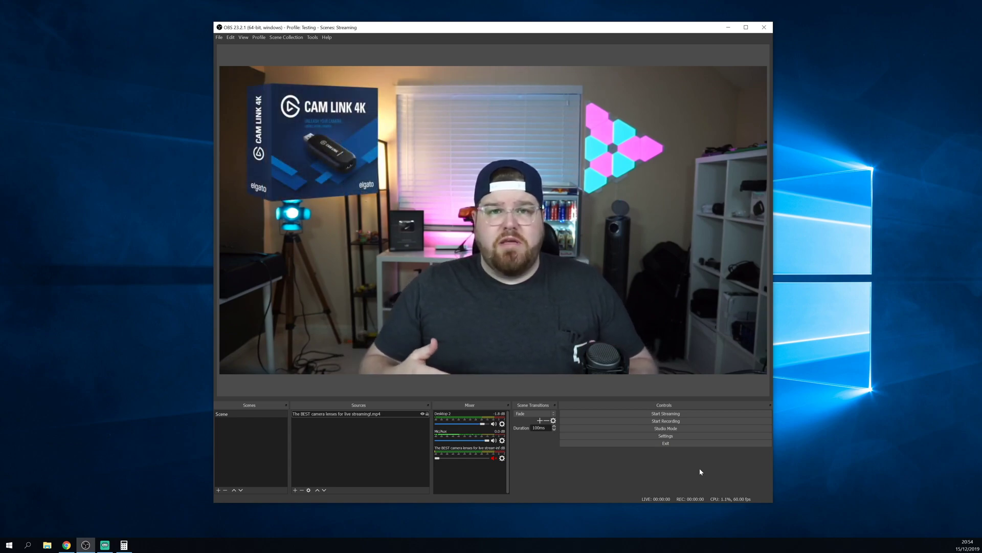
Set OBS output to Simple mode with Replay Buffer enabled at 30 seconds, and apply.
click(666, 436)
click(390, 209)
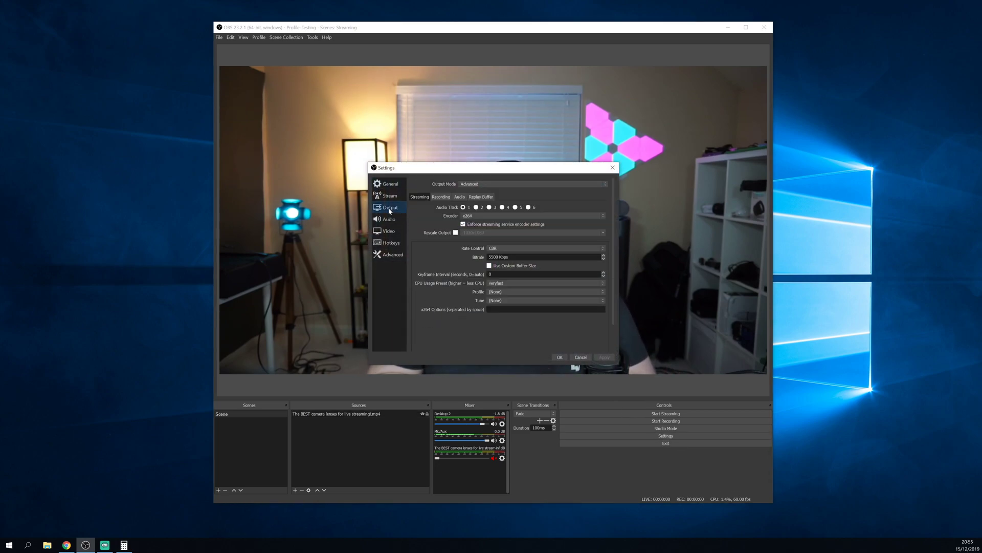
click(482, 183)
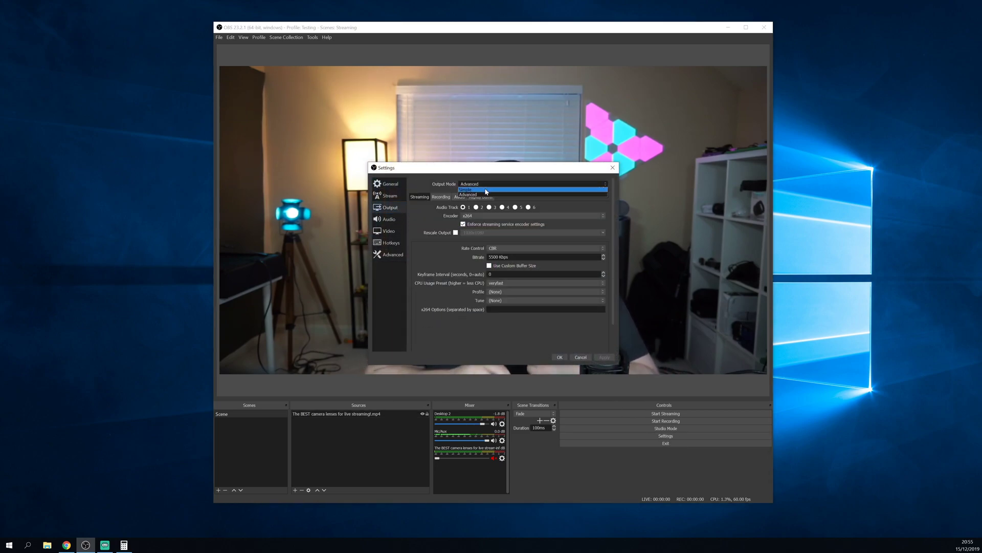
click(486, 189)
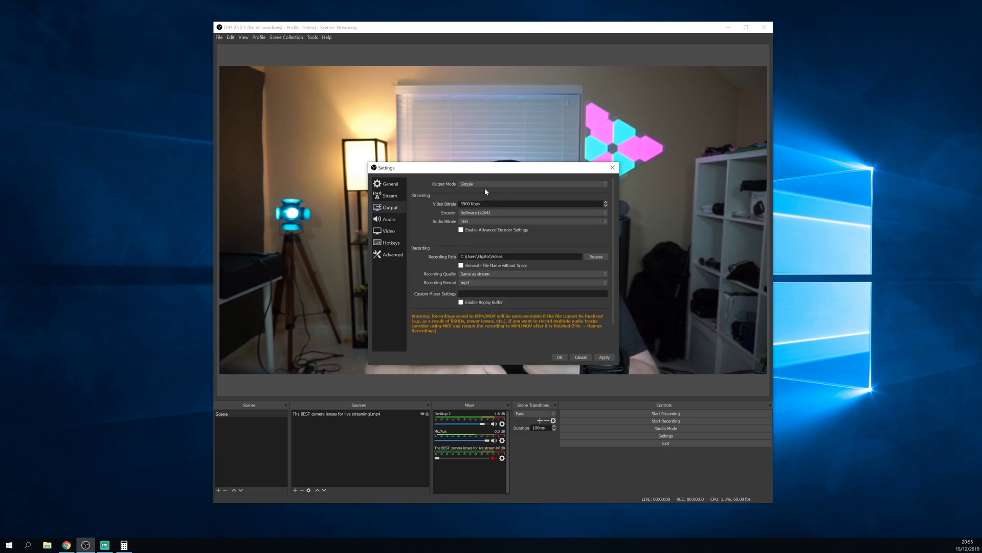
click(461, 303)
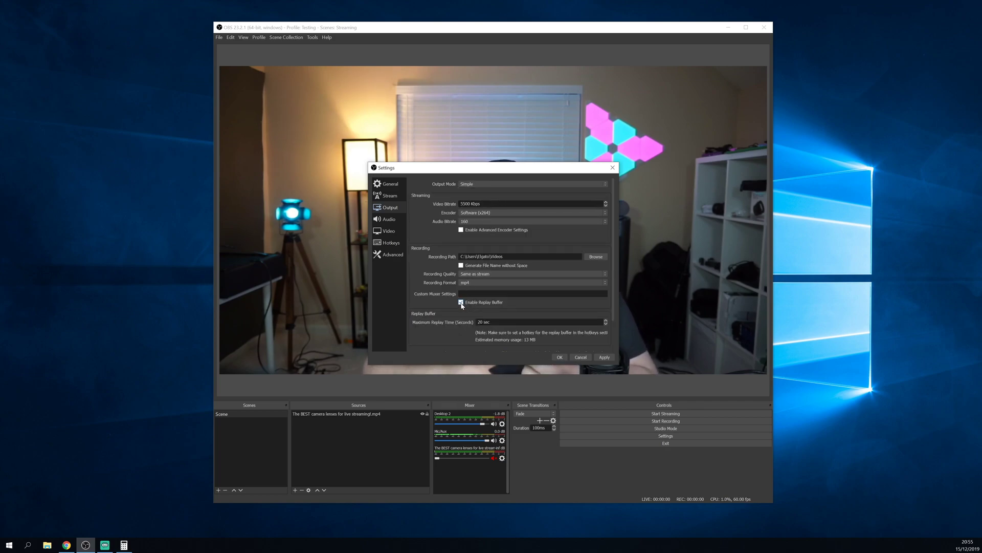
click(481, 321)
key(BackSpace)
text(3)
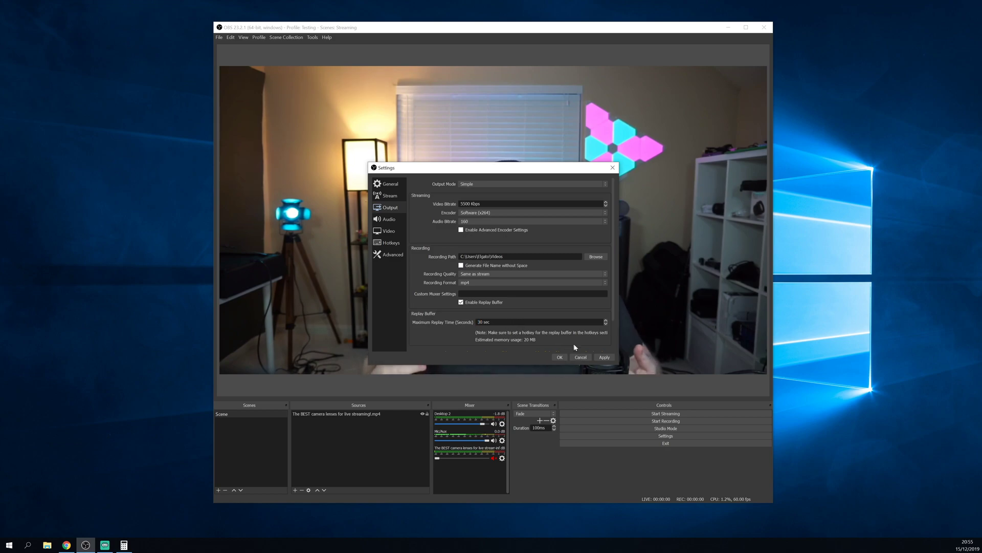
click(603, 358)
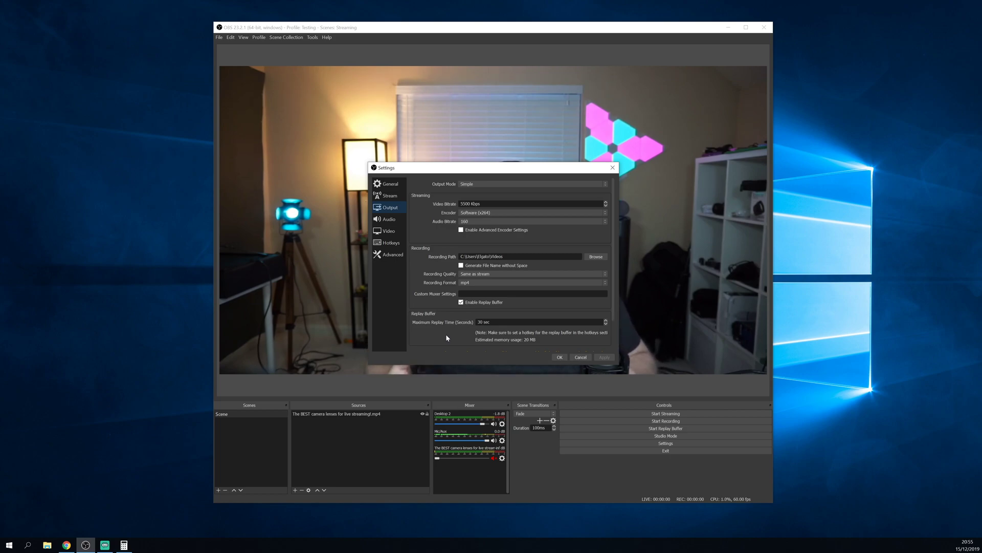
Change Advanced Filename Formatting to 'video' and tick Overwrite if file exists.
click(391, 255)
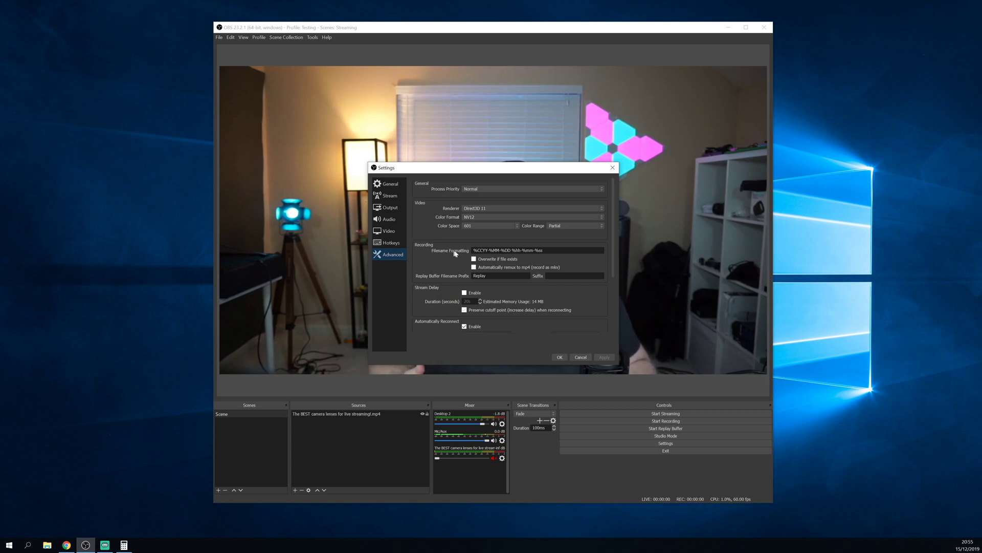
click(545, 249)
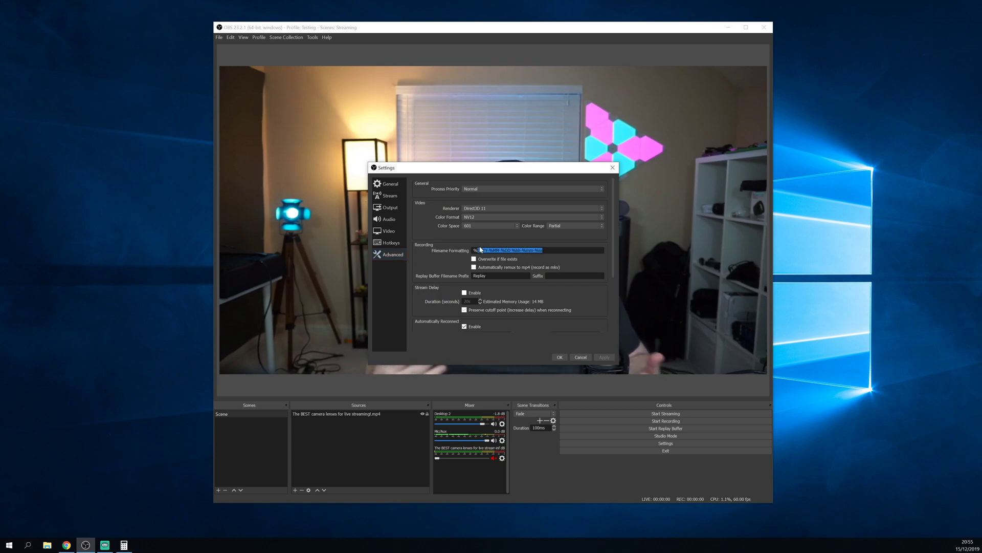
text(vid)
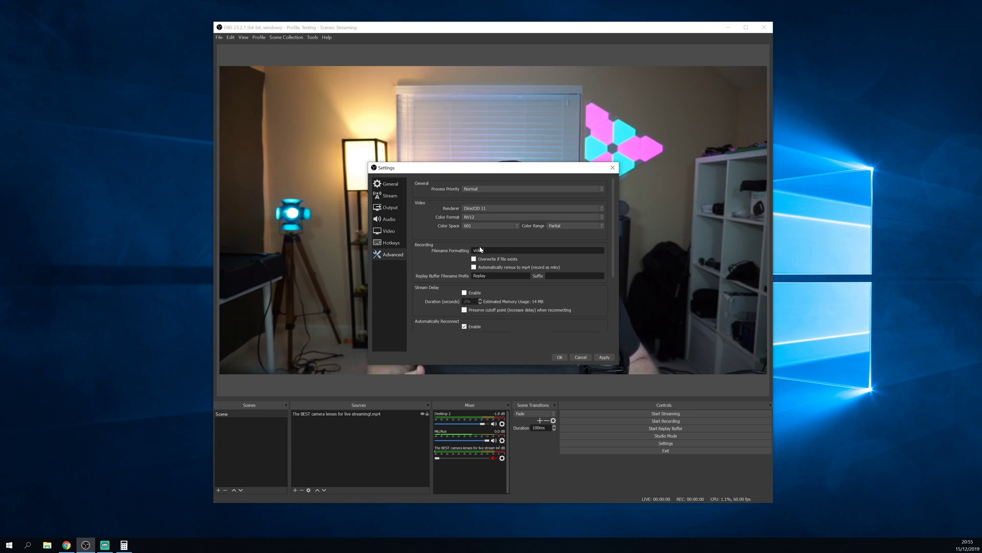
text(eo)
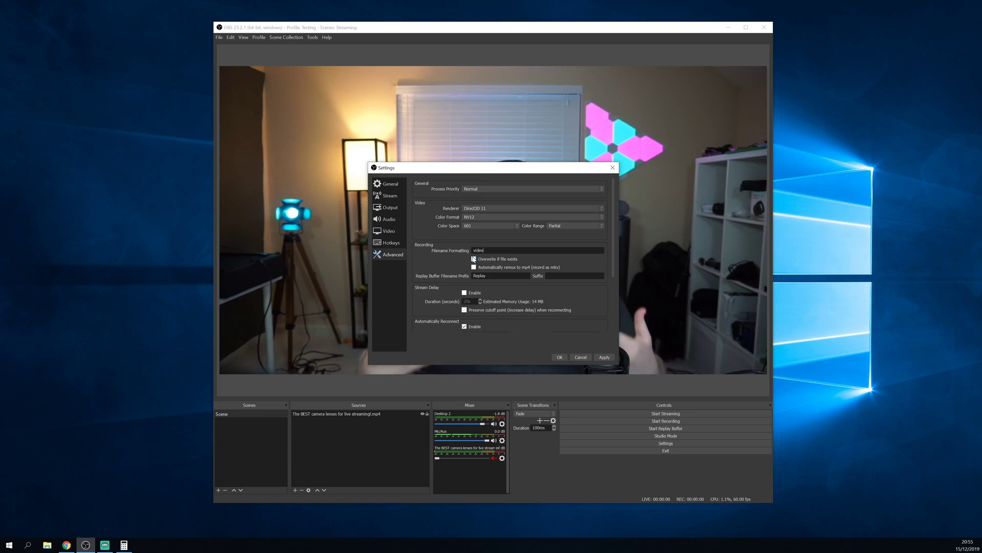
click(473, 259)
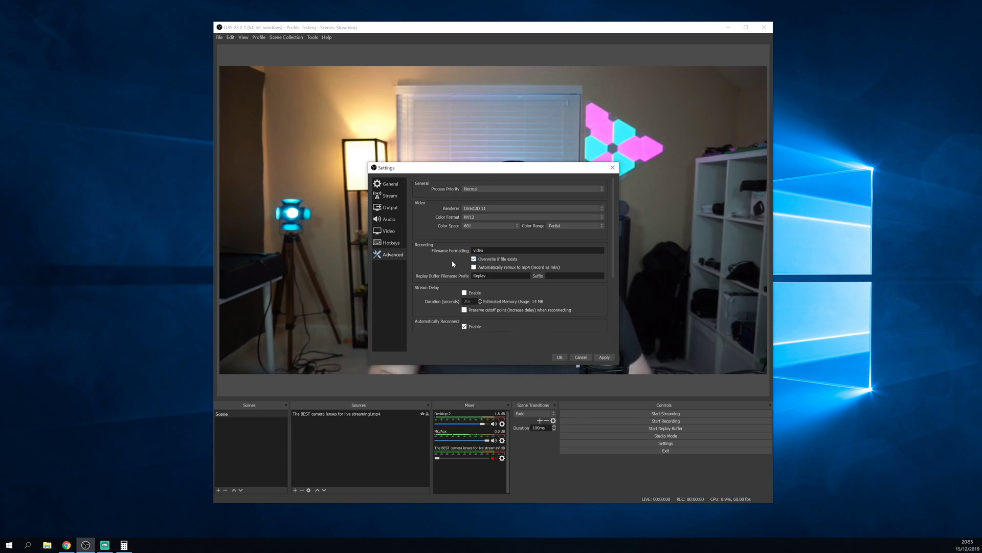
click(483, 276)
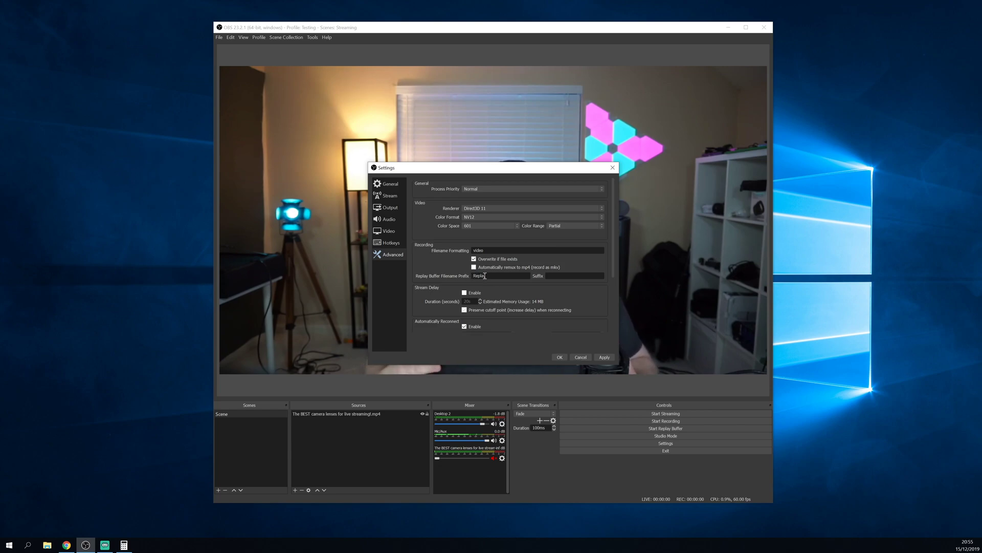
Assign Ctrl+Shift+1 as the Save Replay hotkey and confirm the settings with OK.
click(390, 242)
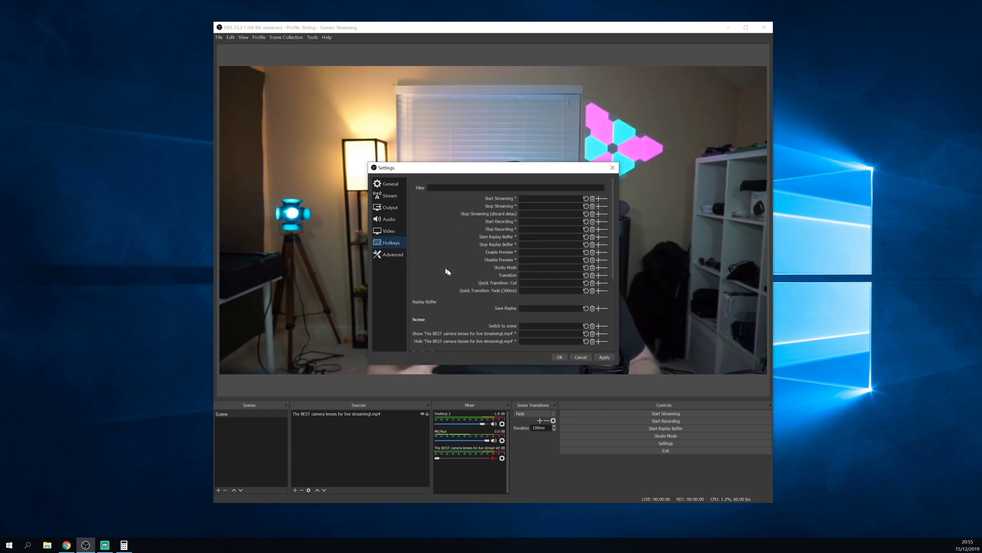
click(524, 309)
key(ctrl+shift)
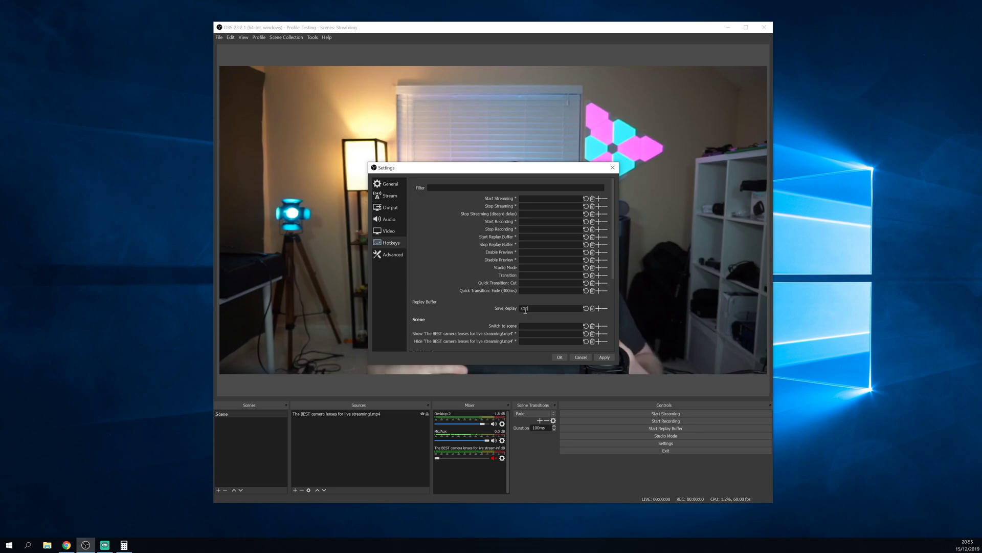
key(ctrl+shift+1)
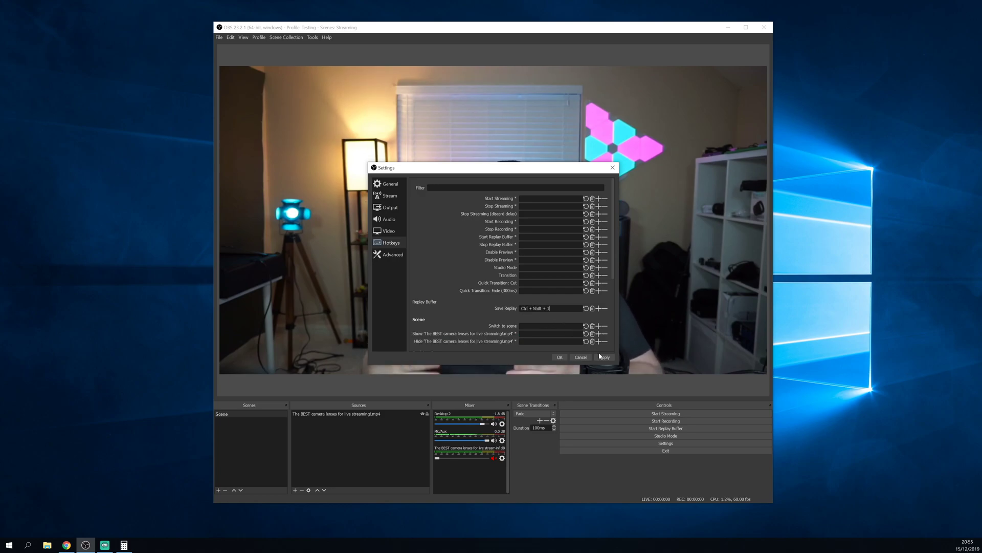
click(562, 358)
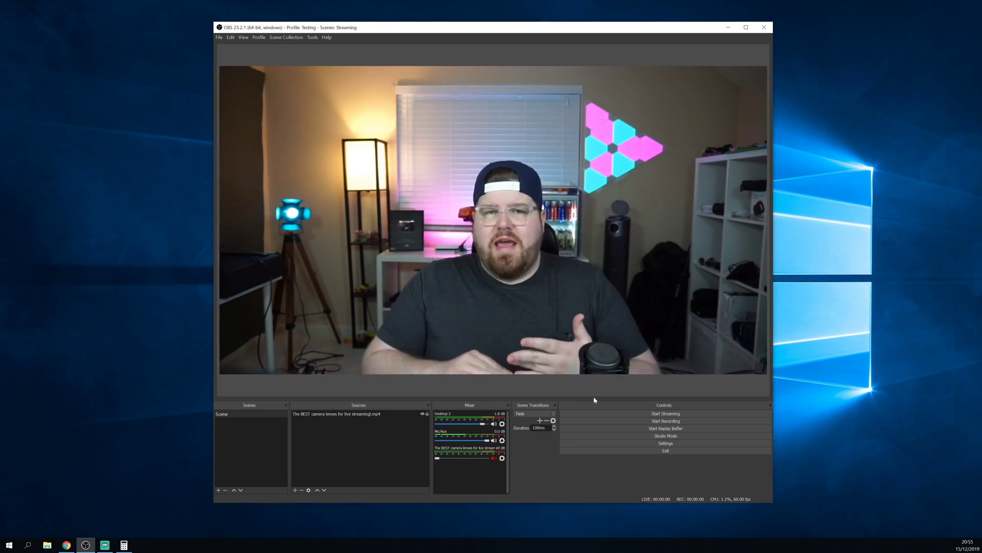
Start the replay buffer and select Replay video.mp4 in the recordings folder.
click(626, 430)
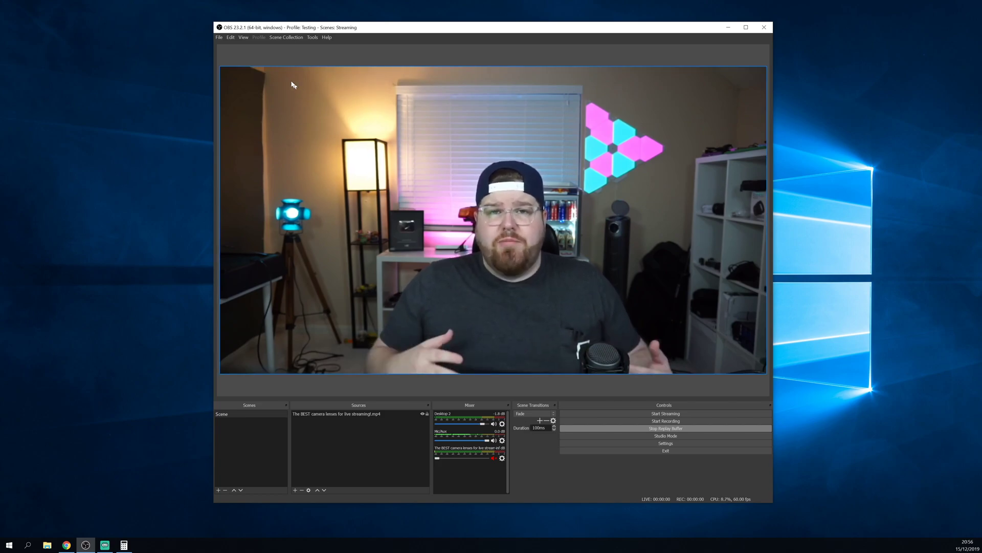
click(220, 37)
click(224, 44)
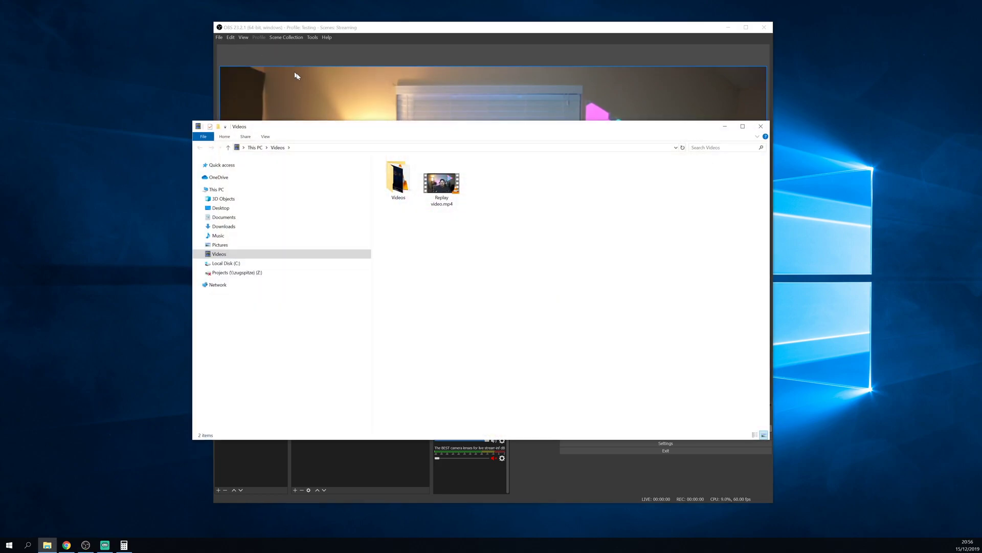
click(439, 192)
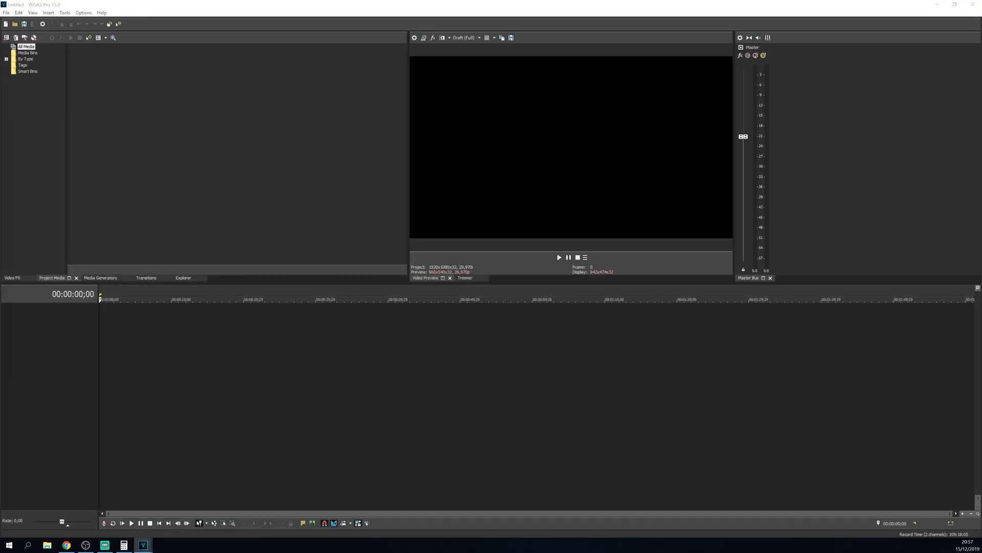
Create a new project at 59,940 fps (Double NTSC) with resample mode set to Disable resample.
click(7, 12)
click(12, 22)
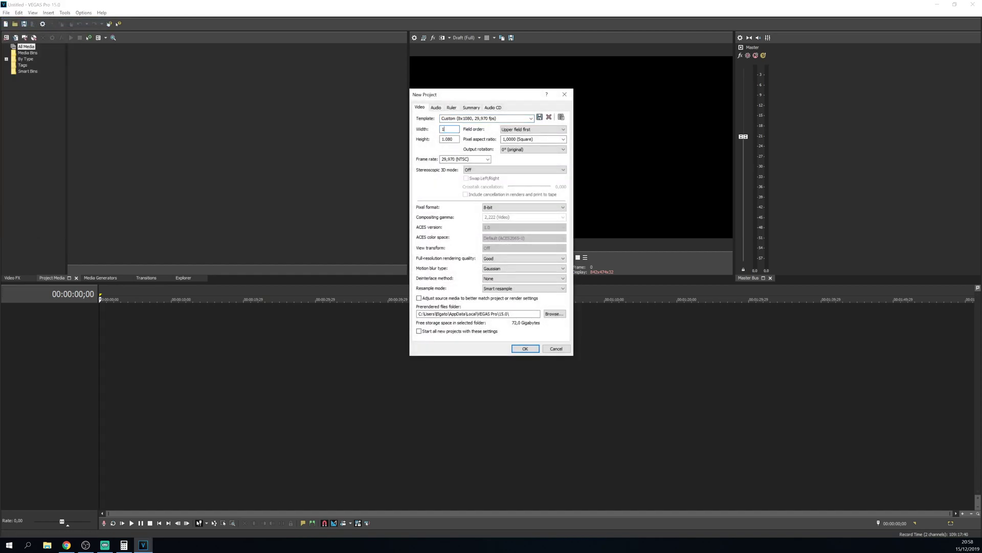
click(488, 159)
click(464, 211)
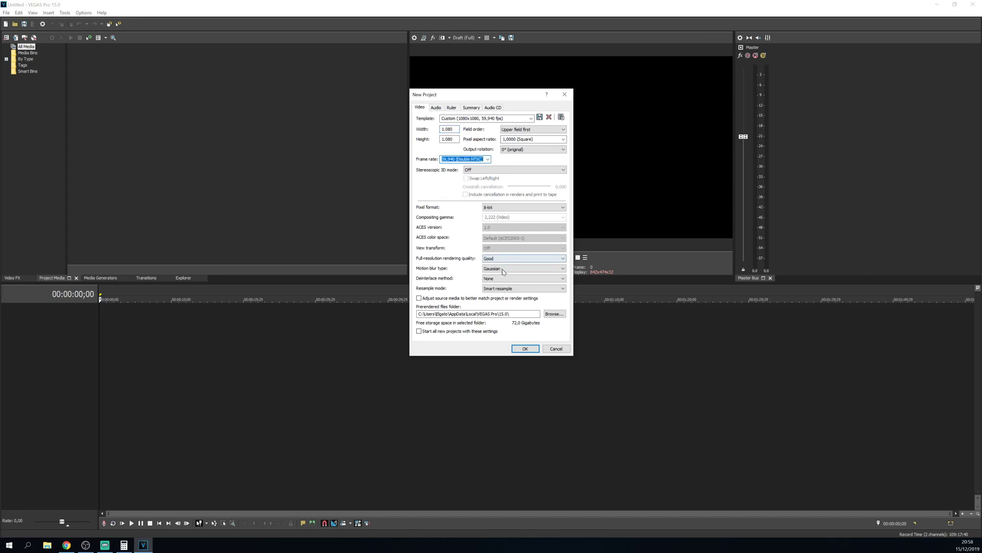
click(510, 289)
click(505, 306)
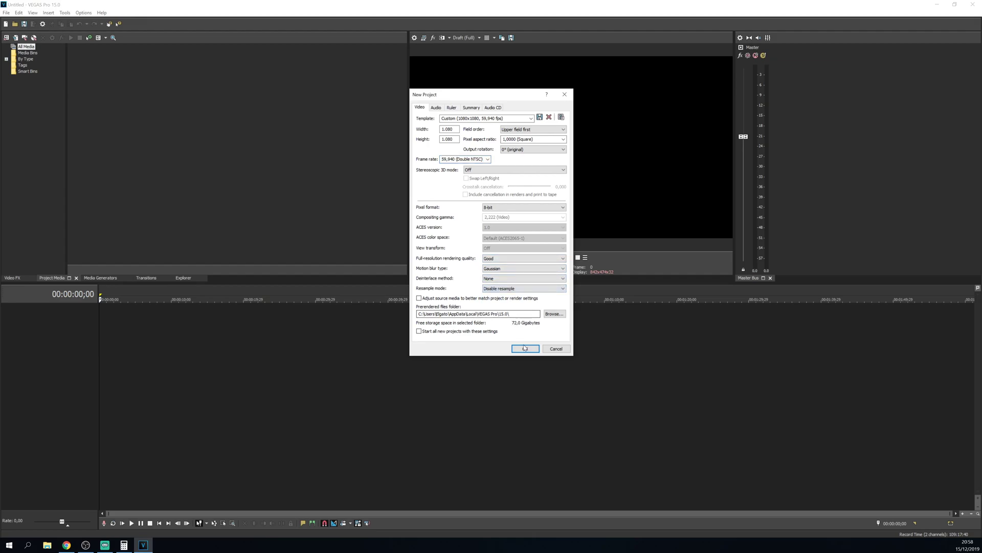
click(525, 349)
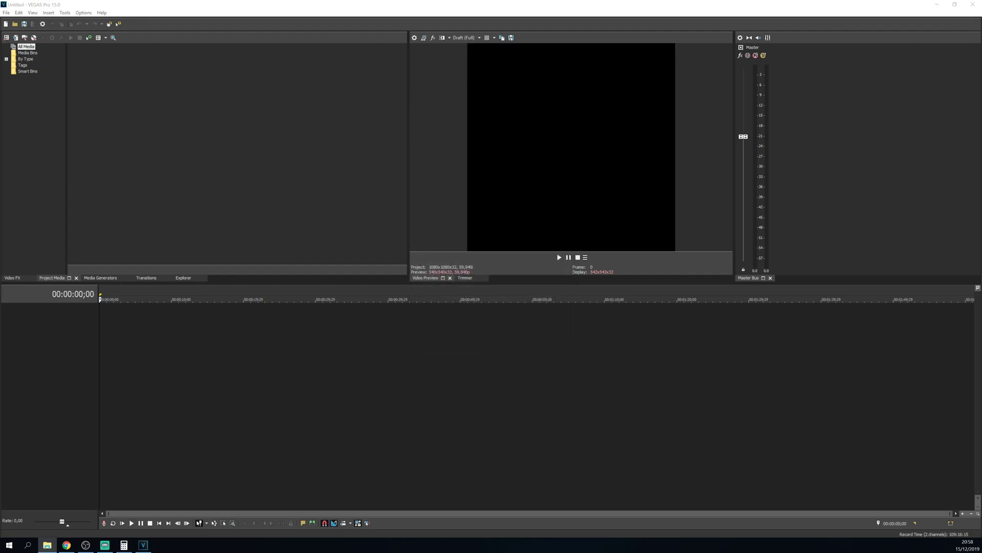
Stack two Replay video clips at 0:00 and delete the duplicate lower audio track.
drag(608, 340, 404, 344)
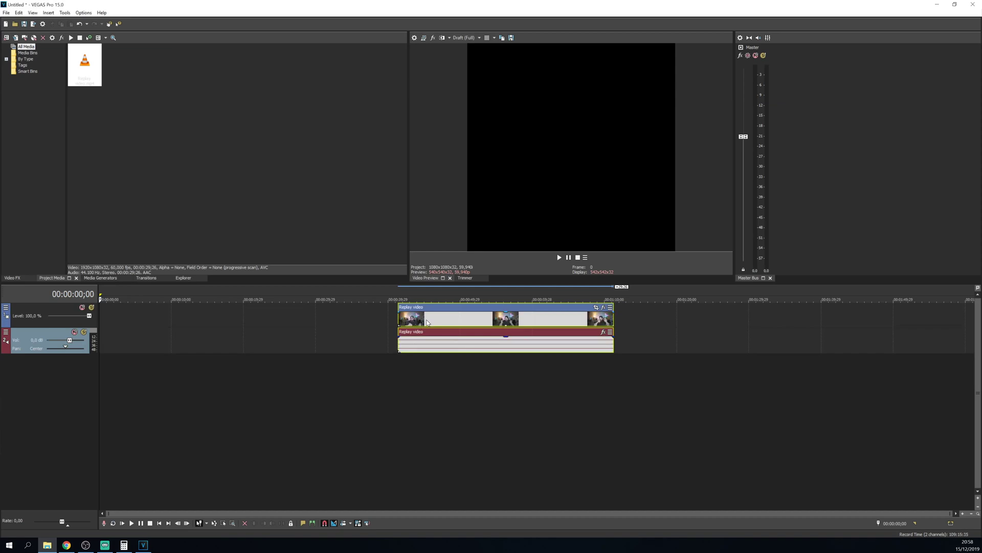
click(427, 321)
click(677, 321)
key(ctrl+v)
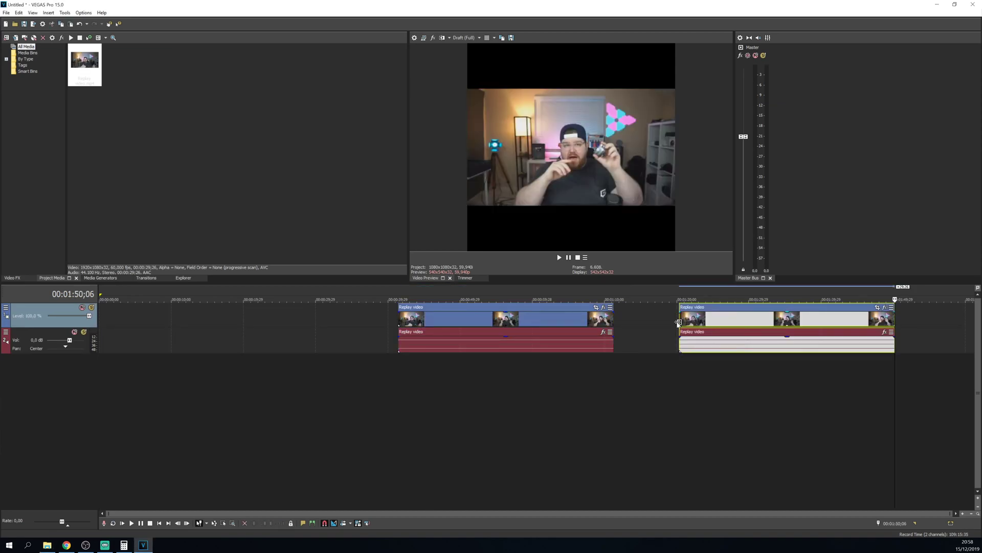
drag(711, 323, 116, 356)
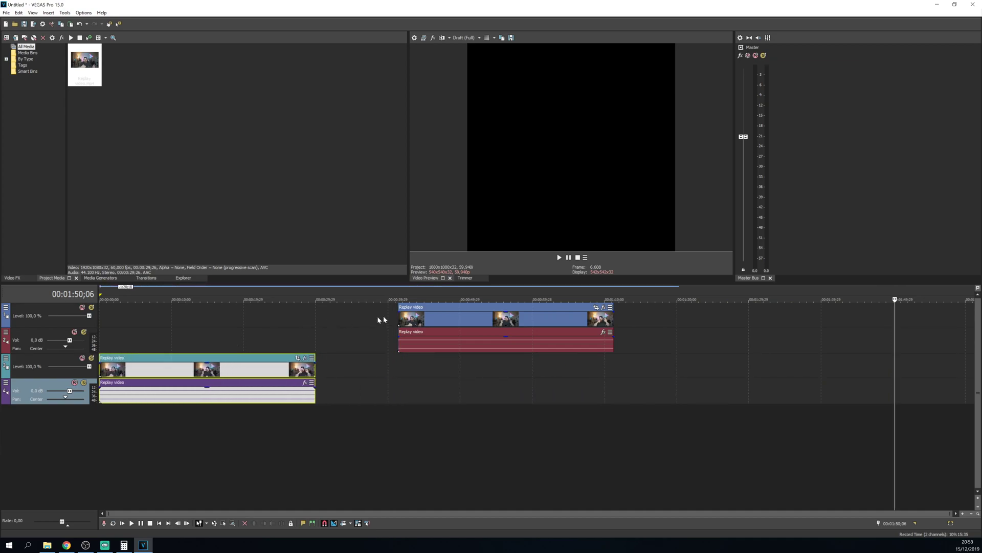
drag(419, 320, 120, 319)
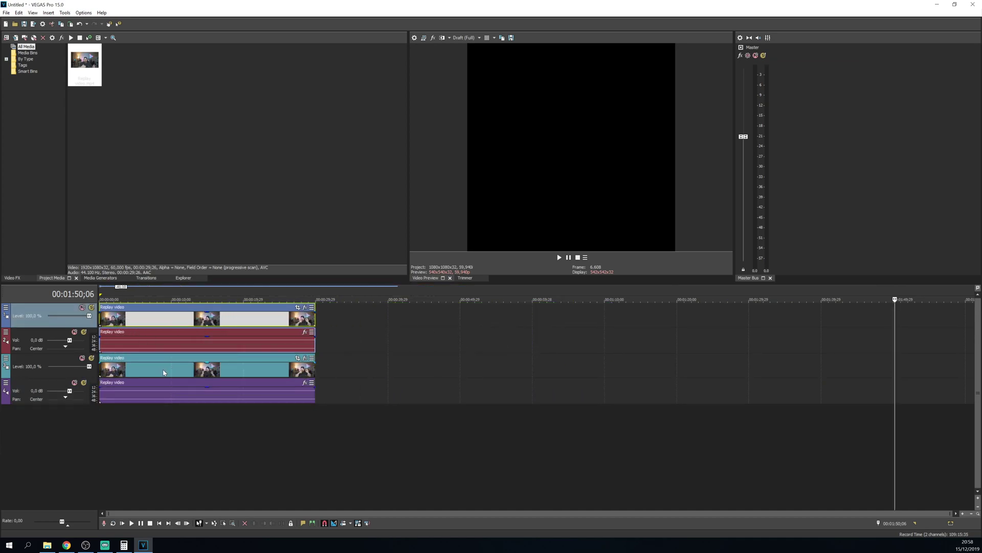
right_click(30, 383)
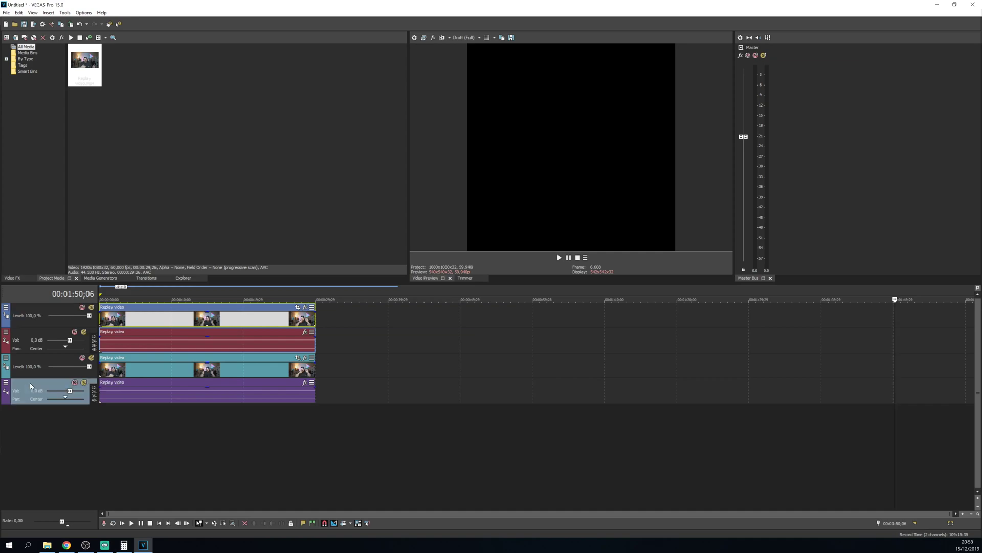
click(50, 245)
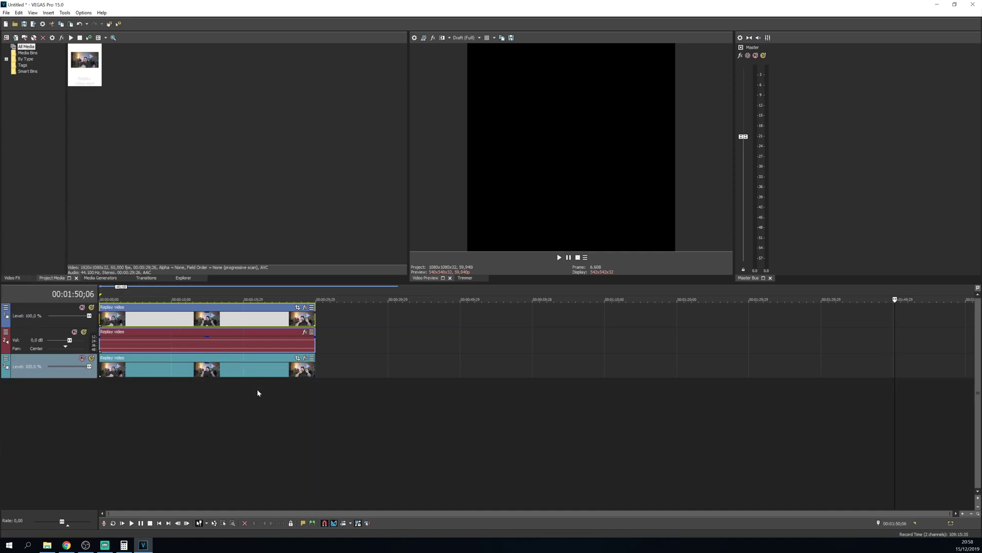
Apply the 1:1 Square aspect ratio Pan/Crop preset to the lower clip.
click(298, 357)
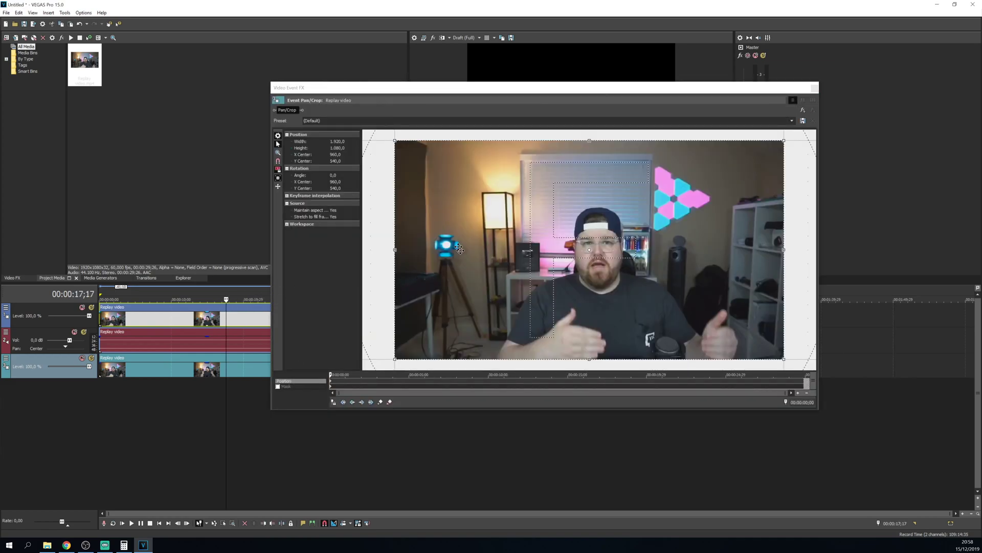
click(792, 122)
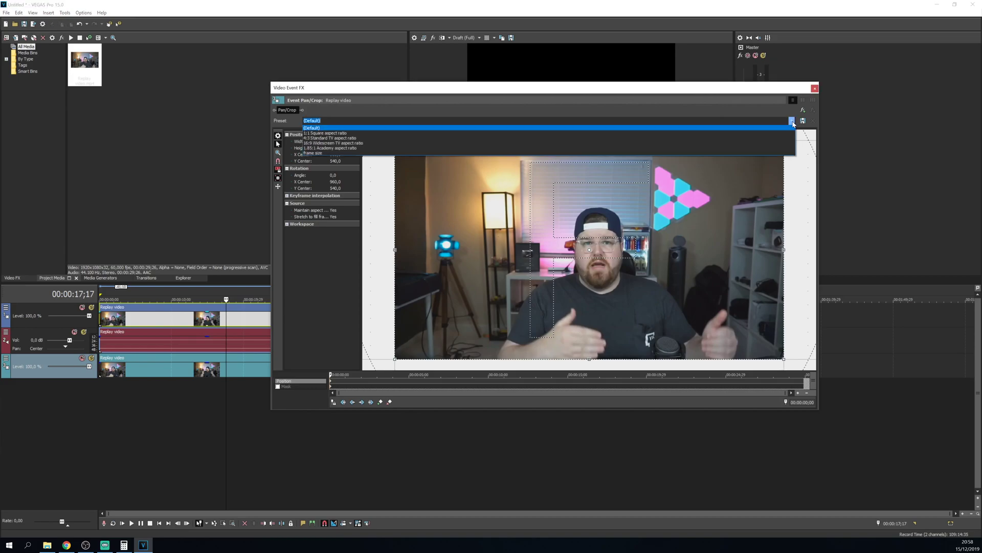
click(769, 133)
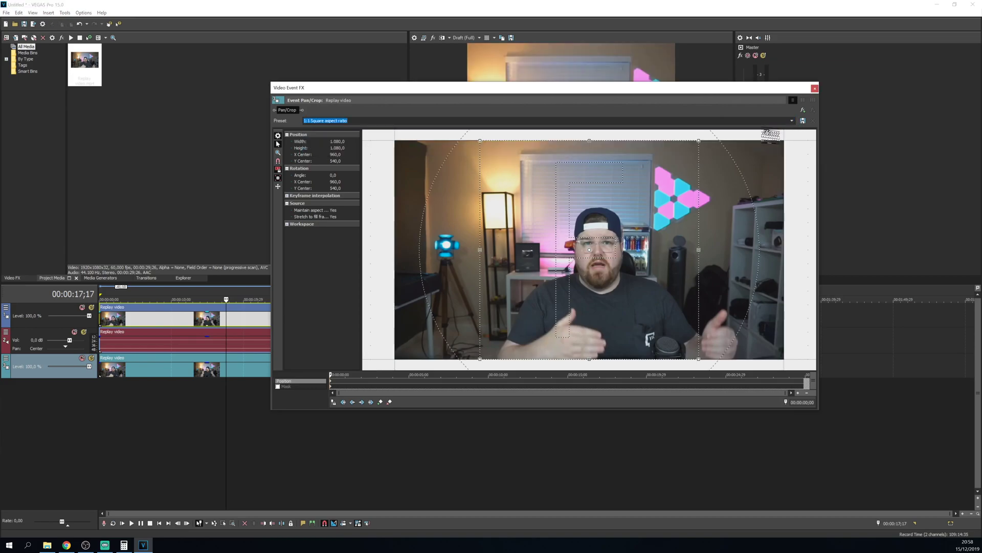
click(815, 88)
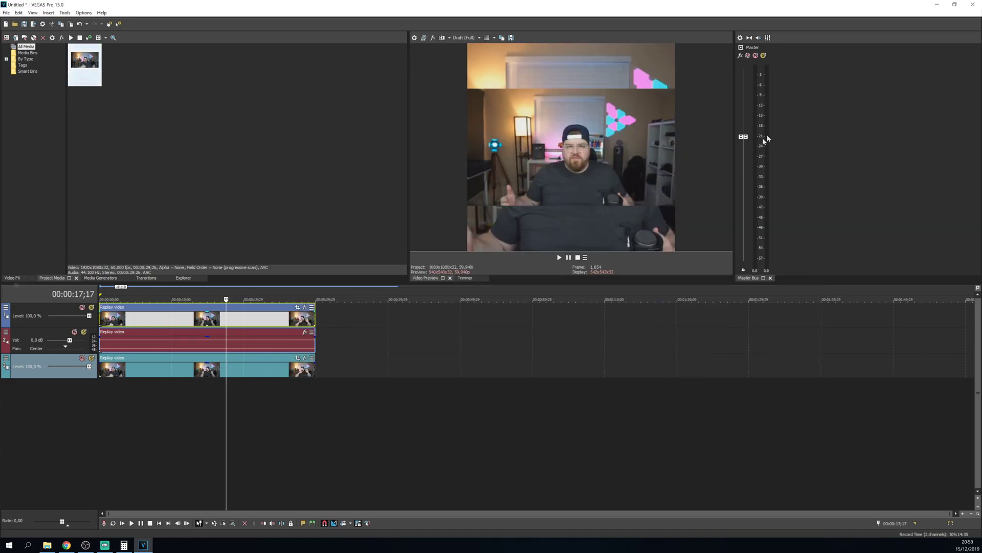
Add the Gaussian Blur 'Medium Blur' preset to the bottom track's clip and preview playback.
click(11, 280)
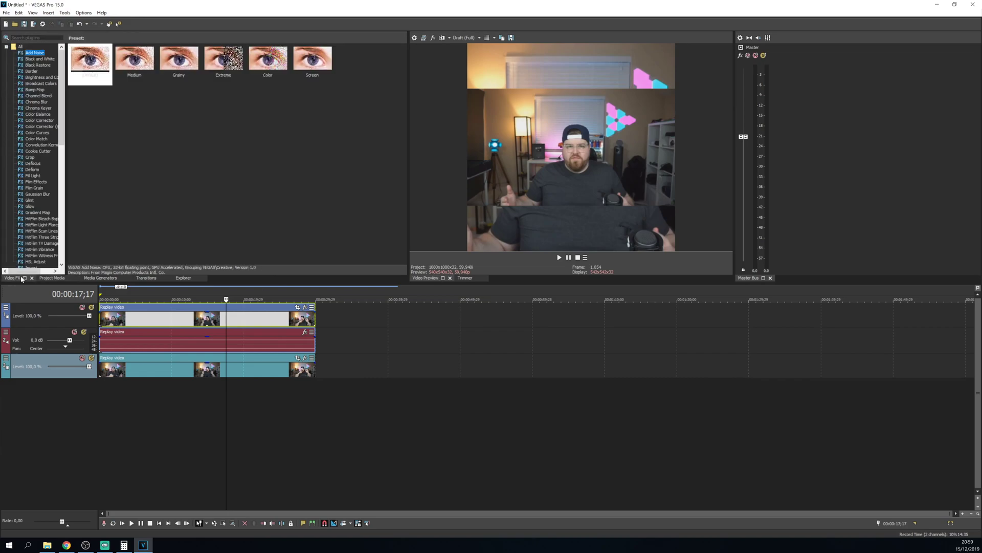
click(41, 195)
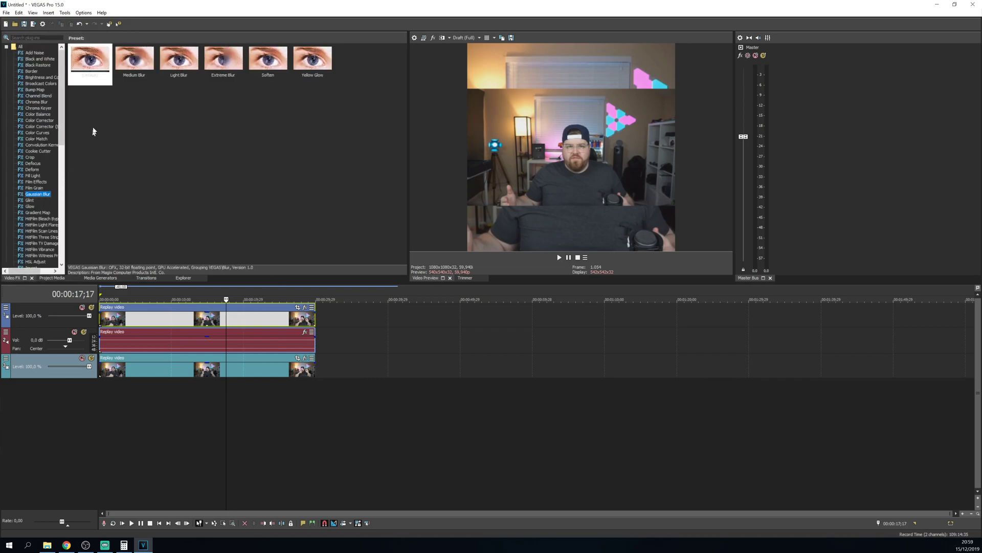
drag(136, 67, 178, 175)
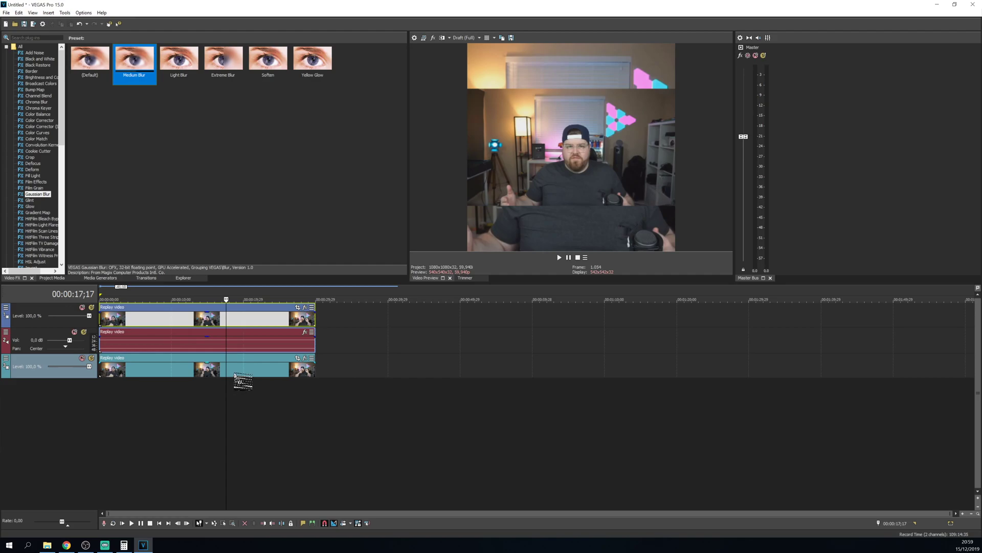
drag(235, 376, 235, 375)
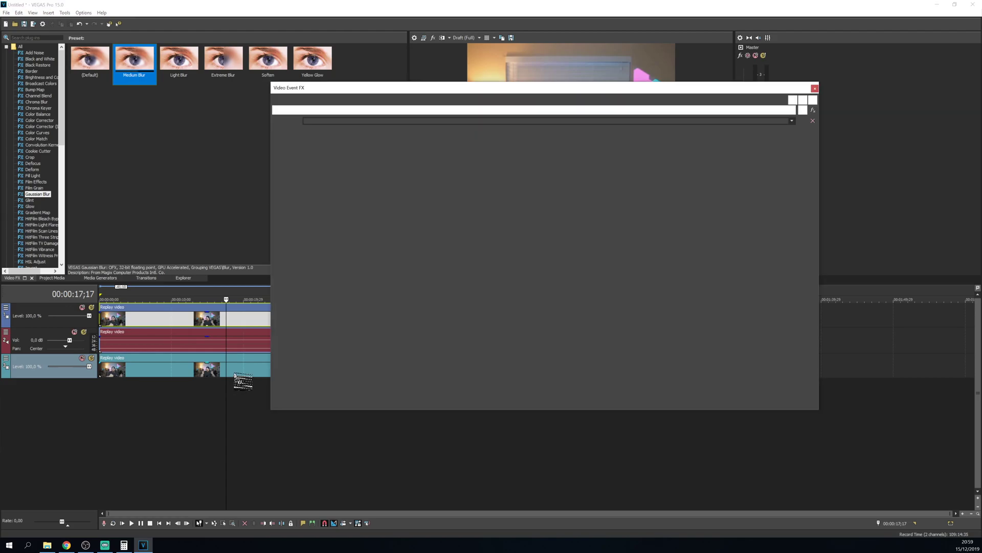
click(815, 88)
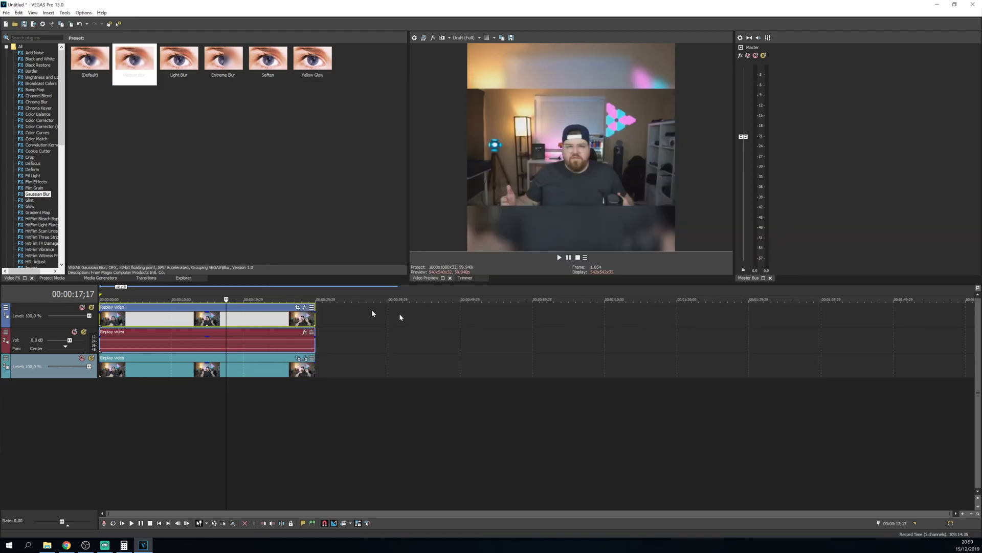
key(space)
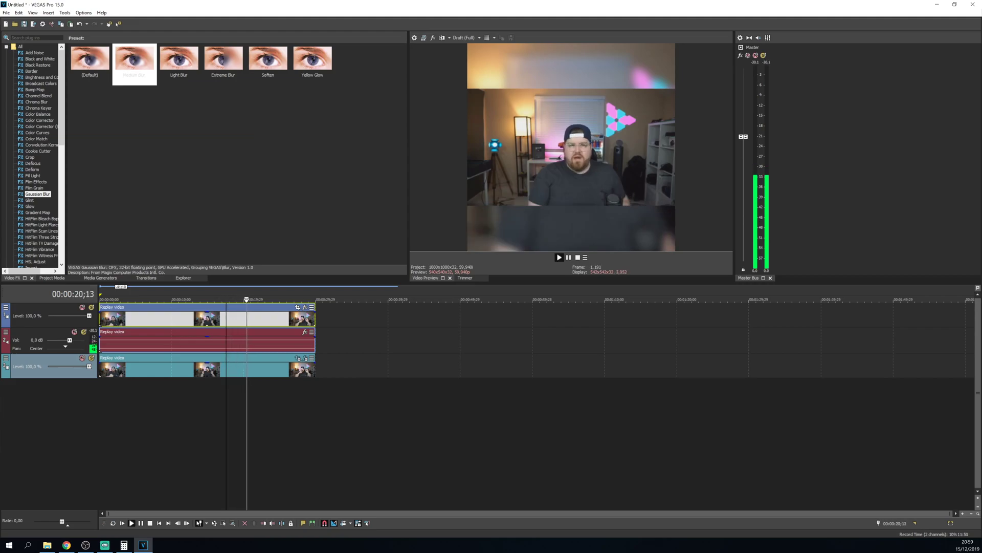
key(Return)
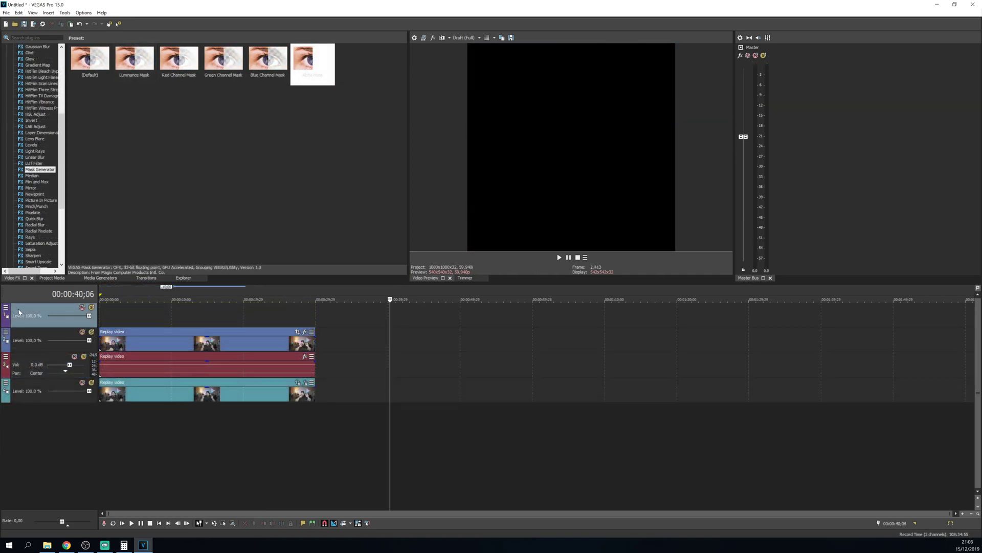
Set track 1 compositing to Screen, paste the Steggy Lower Third onto it, and preview from 10 s.
click(6, 308)
mouse_move(56, 359)
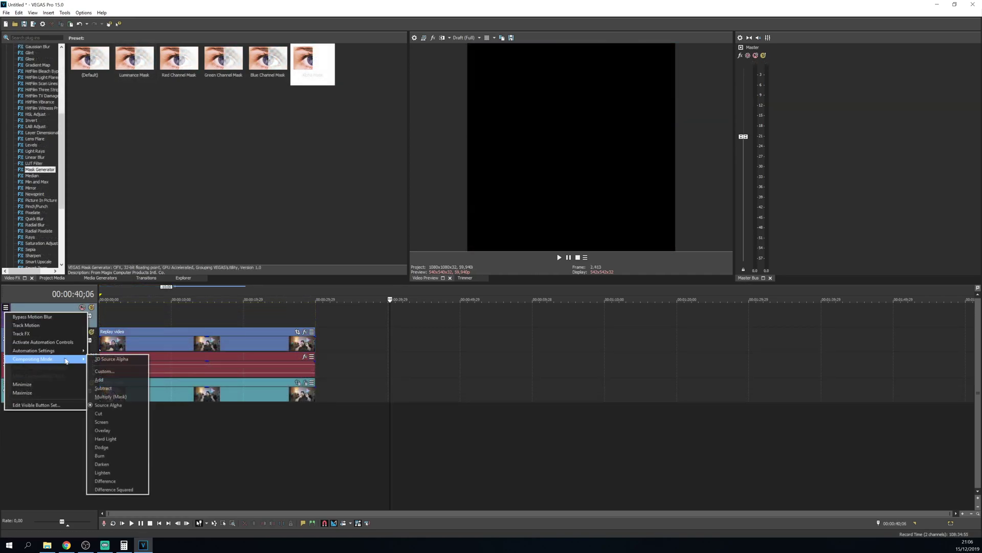
click(103, 422)
key(ctrl+v)
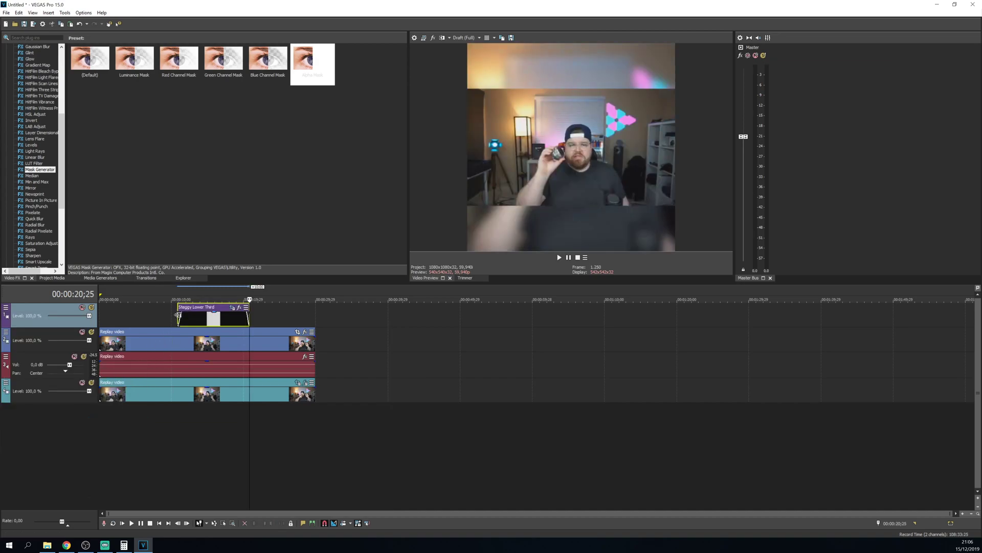
click(178, 297)
key(space)
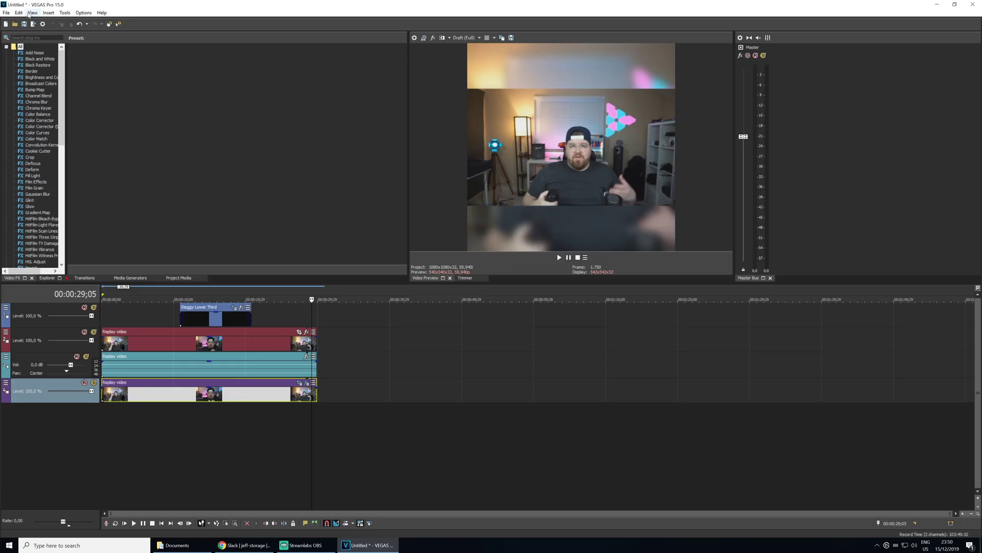
Save the project on the Desktop as 'clip sharing template'.
click(7, 13)
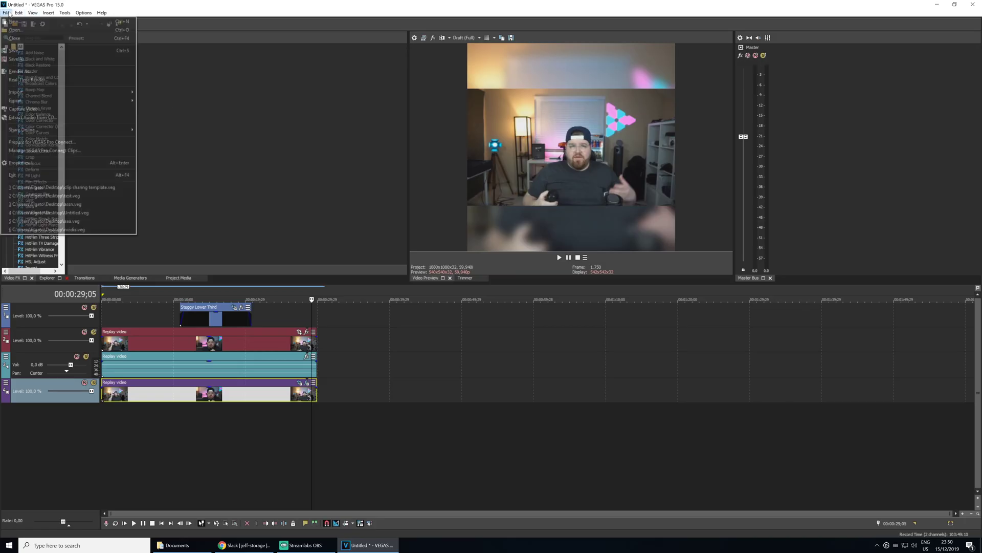
click(26, 59)
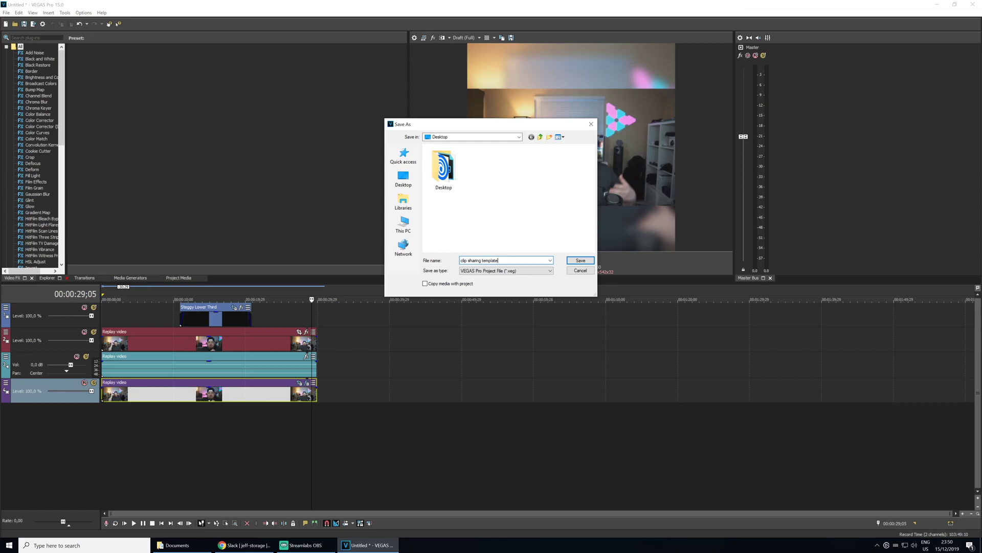
key(Return)
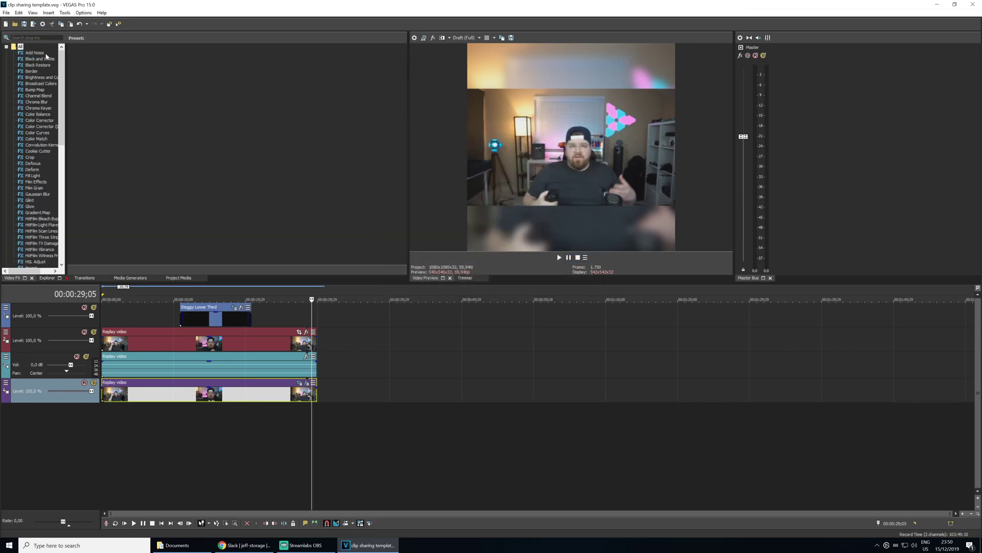
In Render As, pick the Sony AVC/MVC Internet 1920x1080-60p template.
click(6, 13)
click(43, 72)
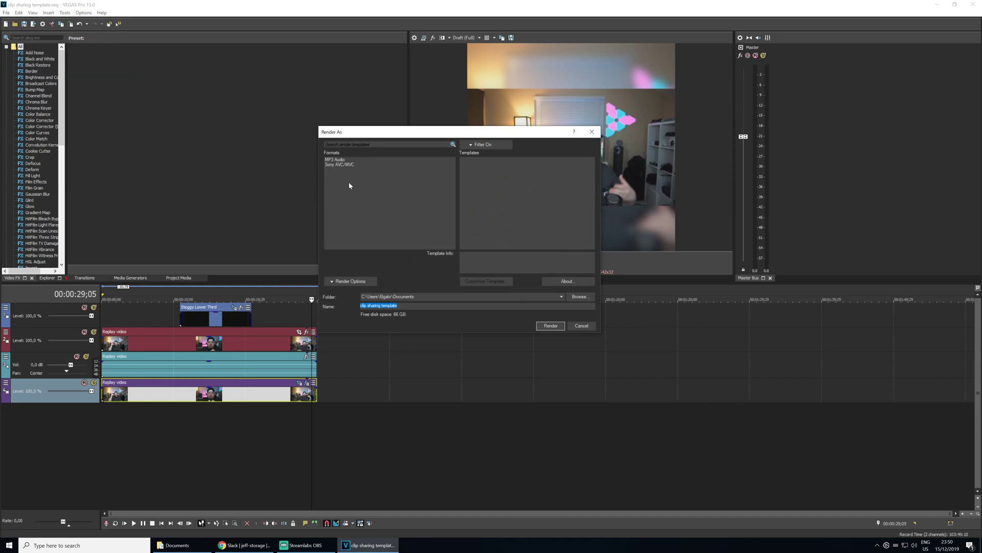
click(347, 165)
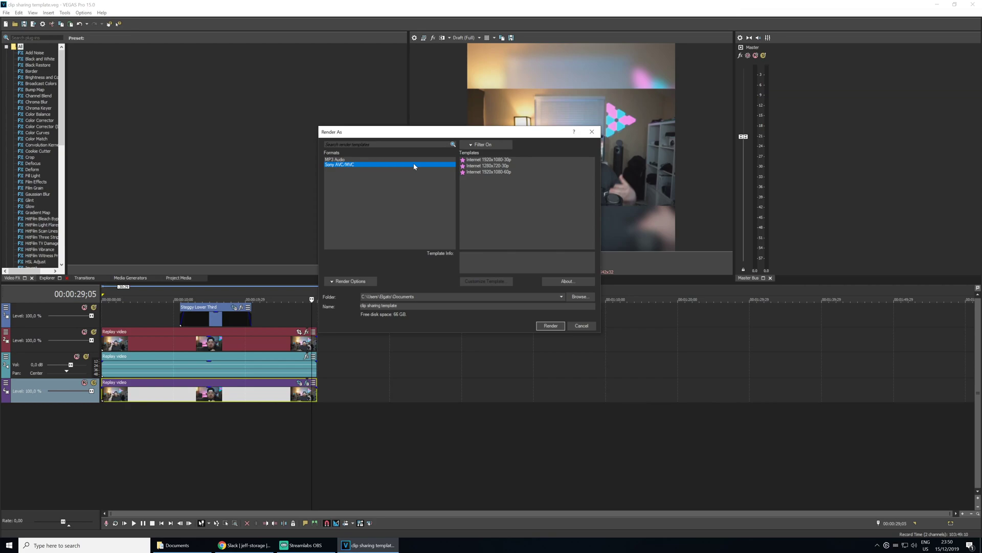
click(489, 172)
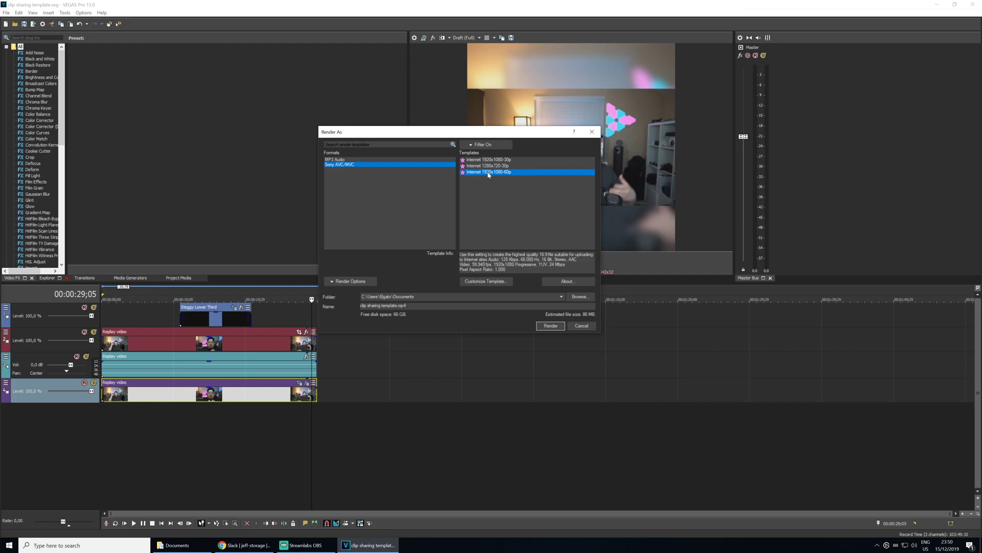
Customize the template to a 1080x1080 frame and 4,000,000 bit rate, saved as '1080p square'.
click(490, 280)
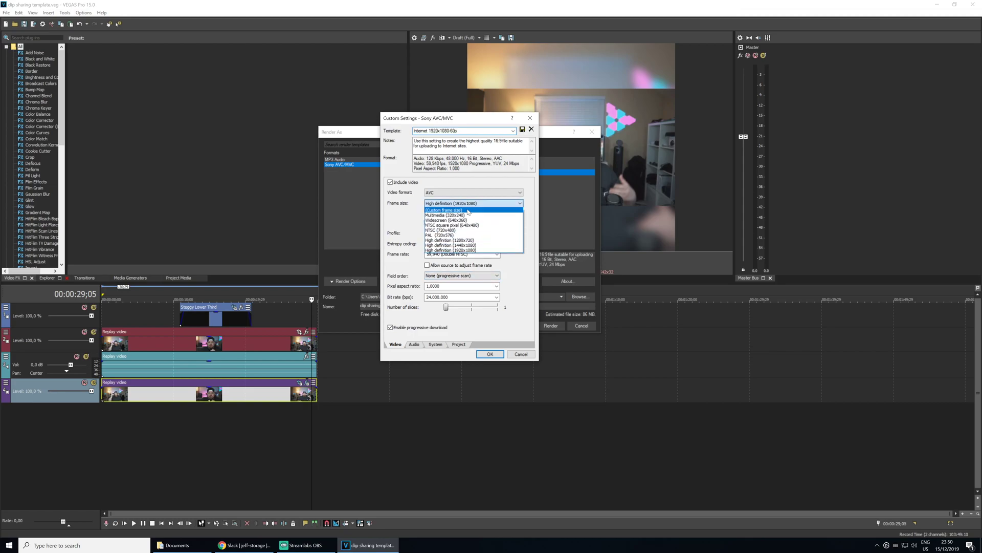
click(468, 210)
double_click(463, 213)
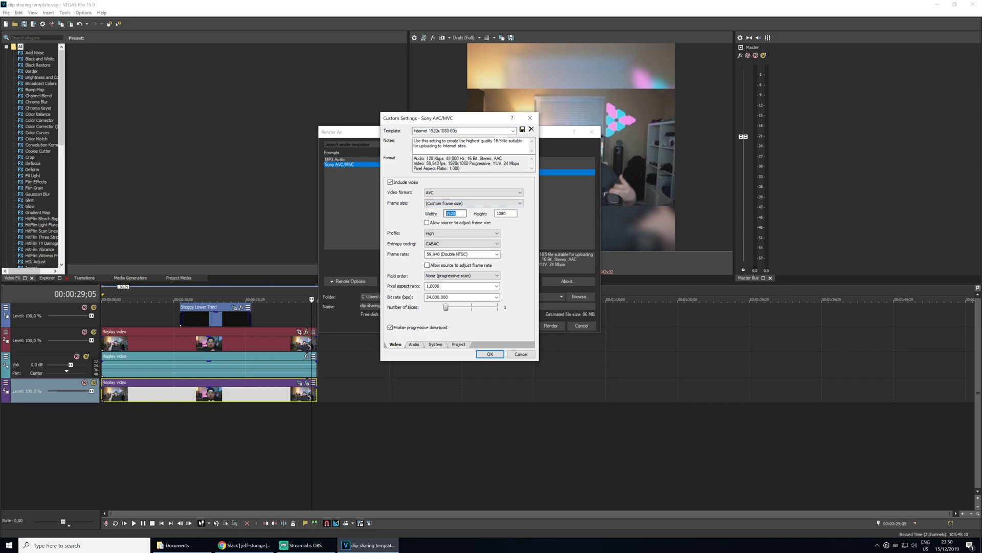
text(1)
key(Tab)
key(Tab)
key(Tab)
key(Tab)
key(Tab)
key(Tab)
key(Tab)
key(Tab)
key(Tab)
click(427, 297)
click(477, 130)
text(1080p square)
click(522, 129)
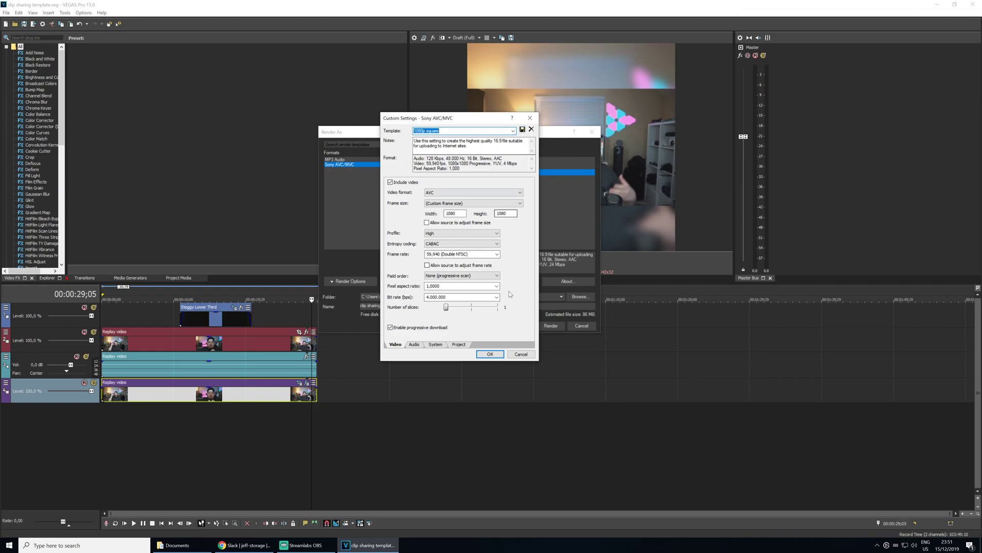
click(492, 355)
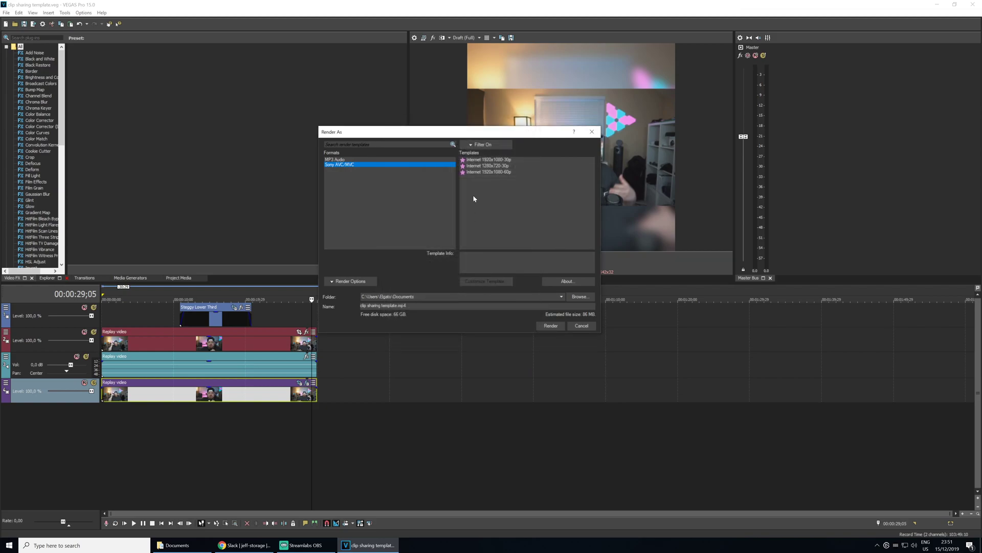
Mark '1080p square' as a favourite template and start rendering.
click(481, 145)
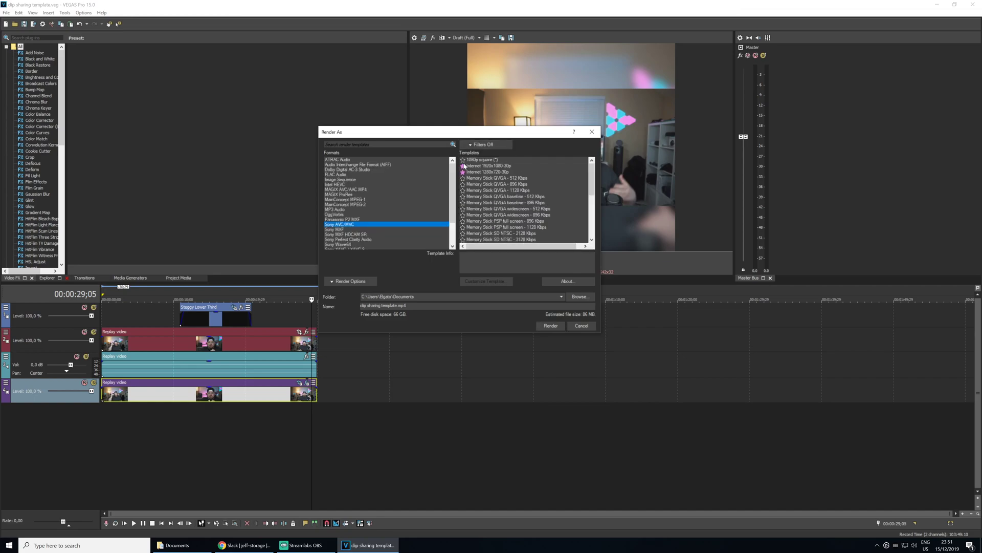
click(463, 160)
click(481, 144)
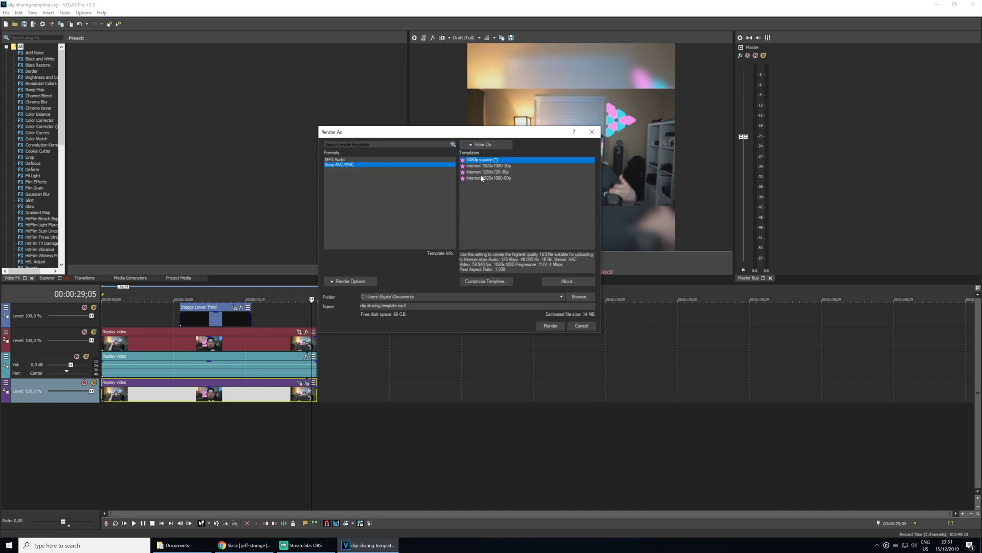
click(549, 326)
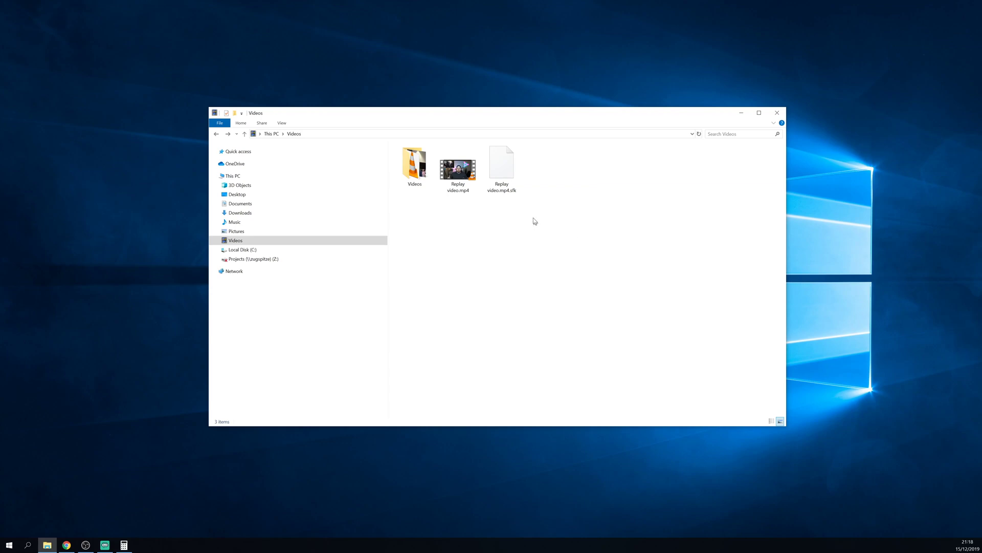
Paste the copied replay video into Videos, replacing the existing Replay video.mp4.
click(509, 177)
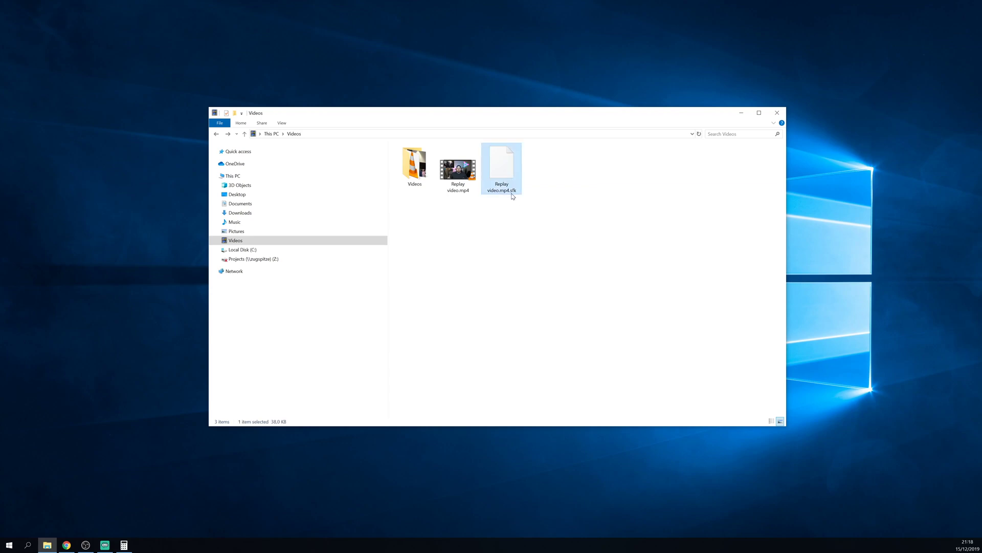
click(461, 182)
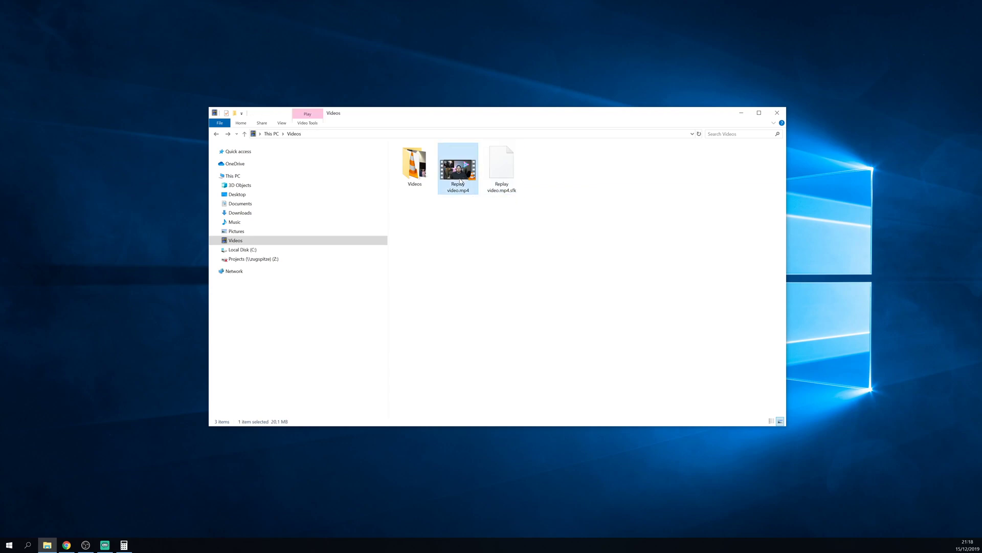
click(521, 229)
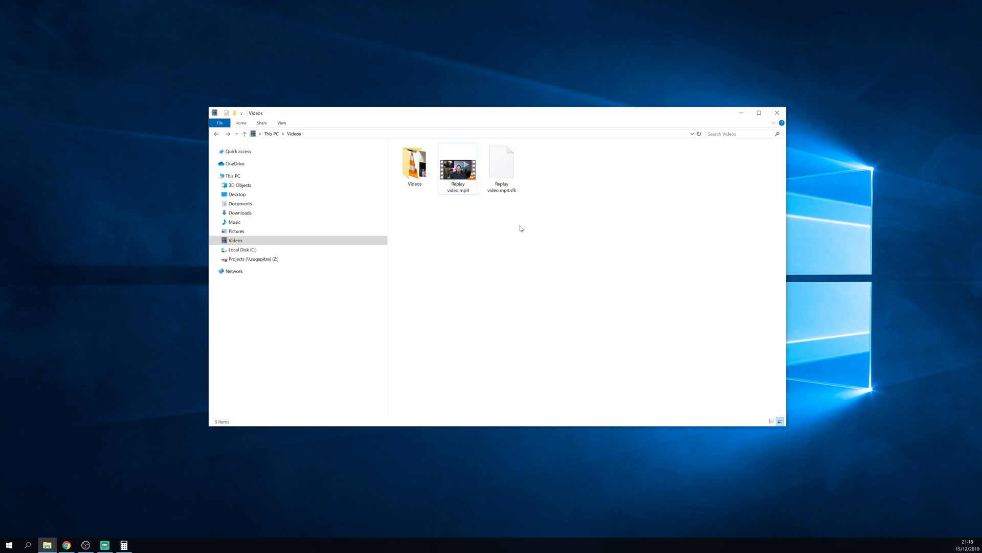
right_click(522, 228)
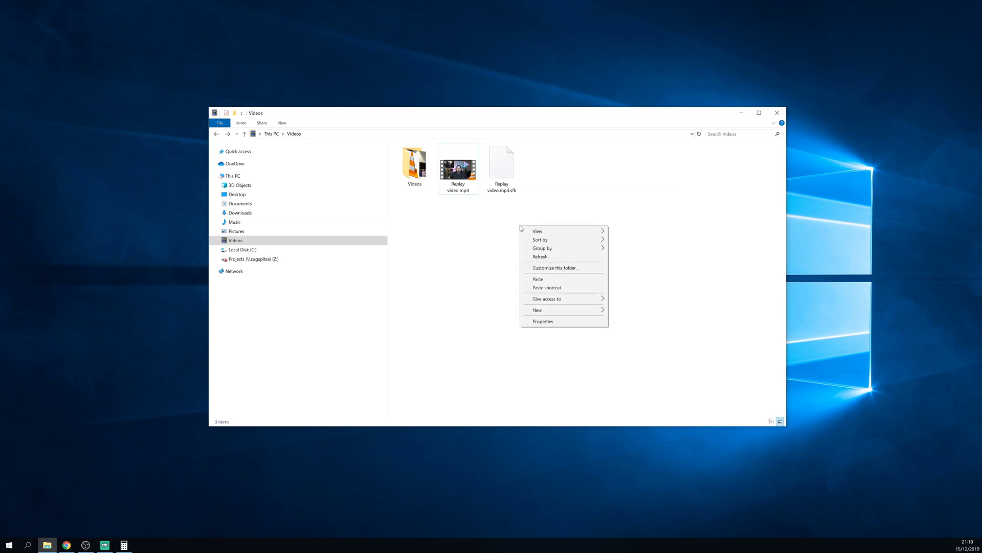
click(554, 280)
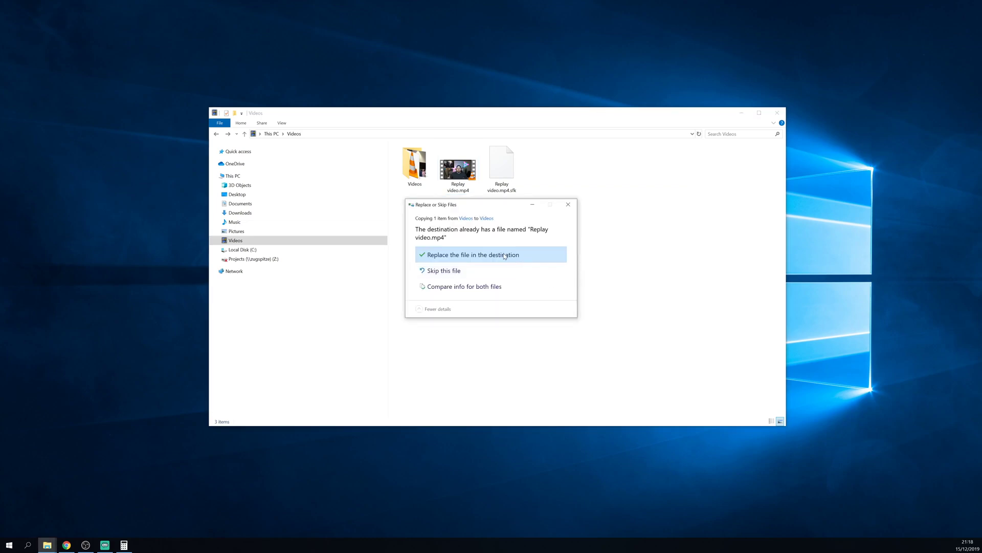
click(500, 255)
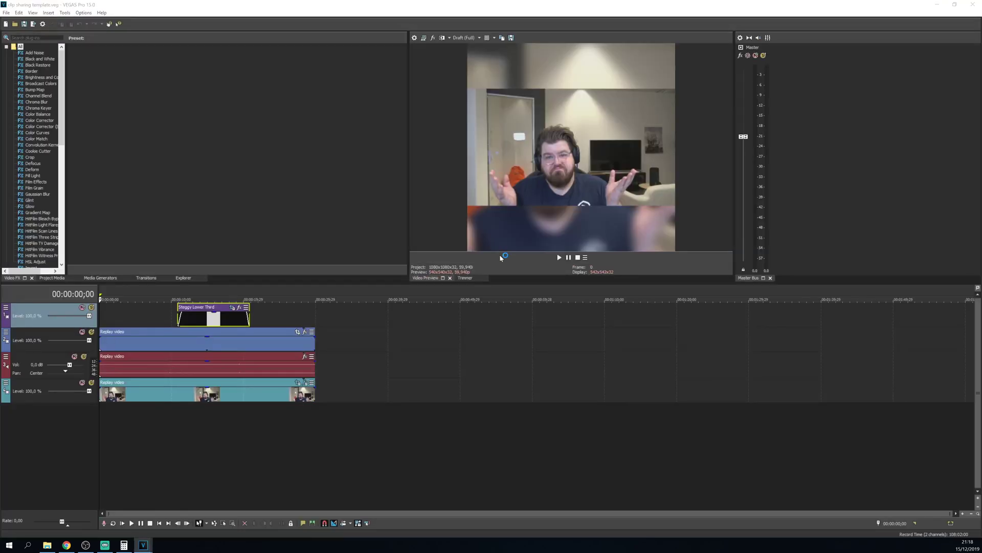
Open Replay video.mp4 from OBS's recordings and preview the lower third at 00:00:15;16.
click(193, 297)
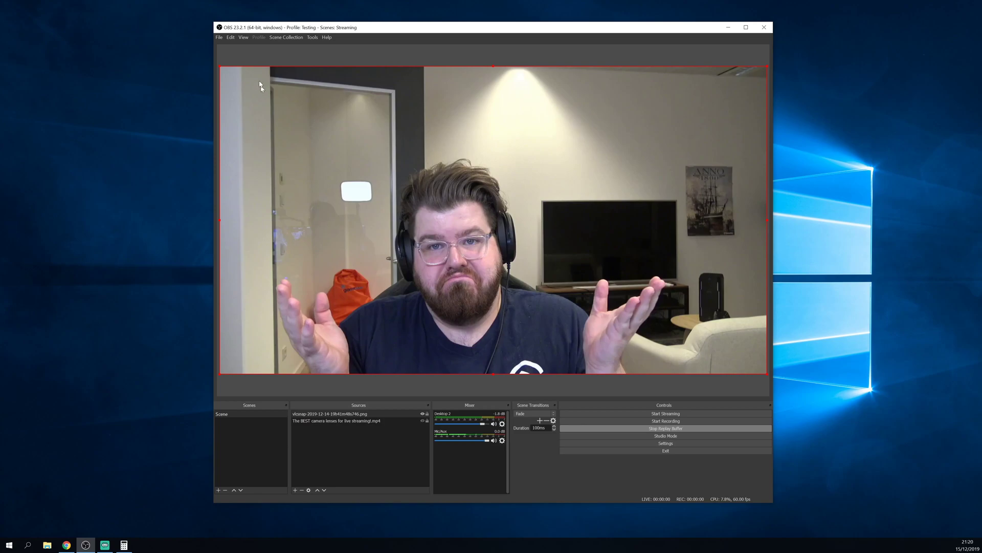
click(218, 38)
click(245, 46)
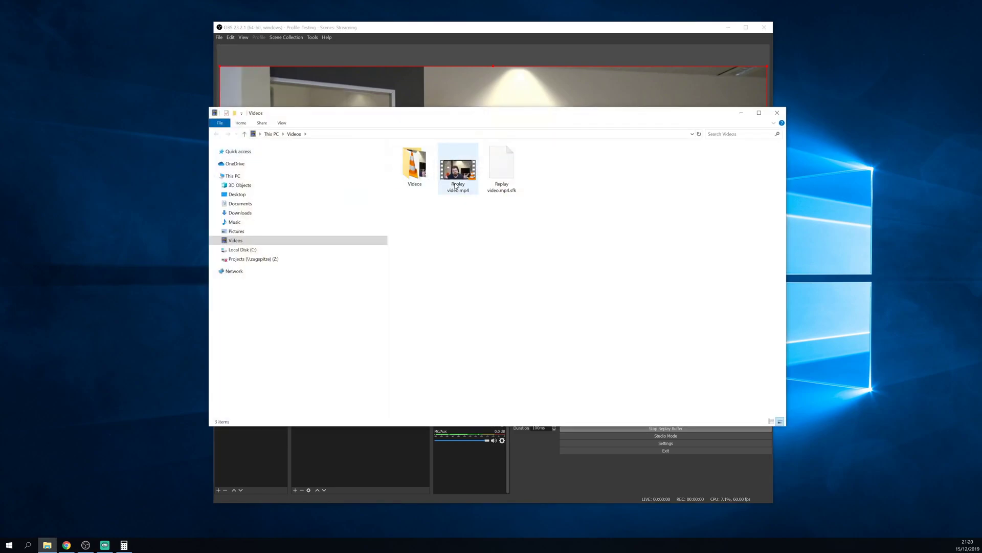
click(460, 176)
double_click(462, 181)
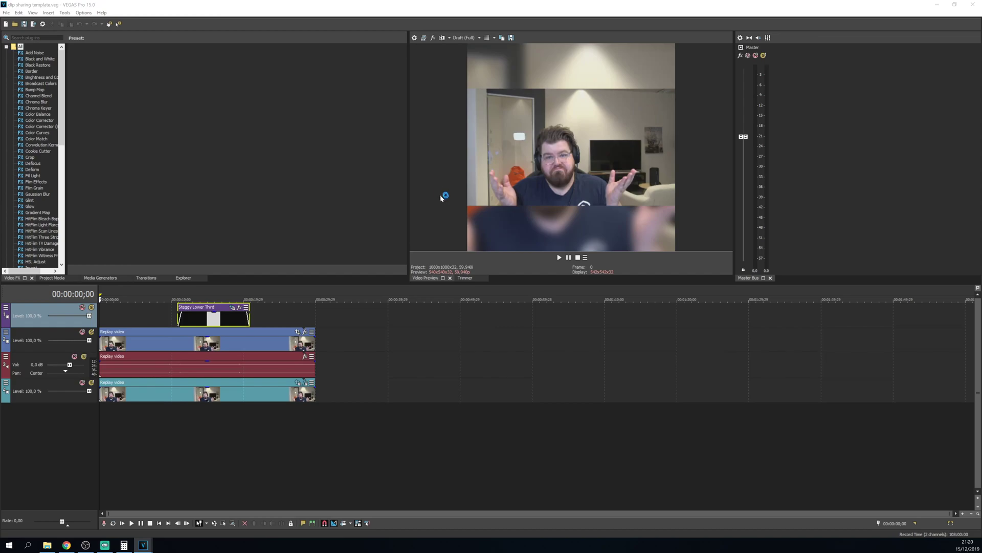
click(212, 299)
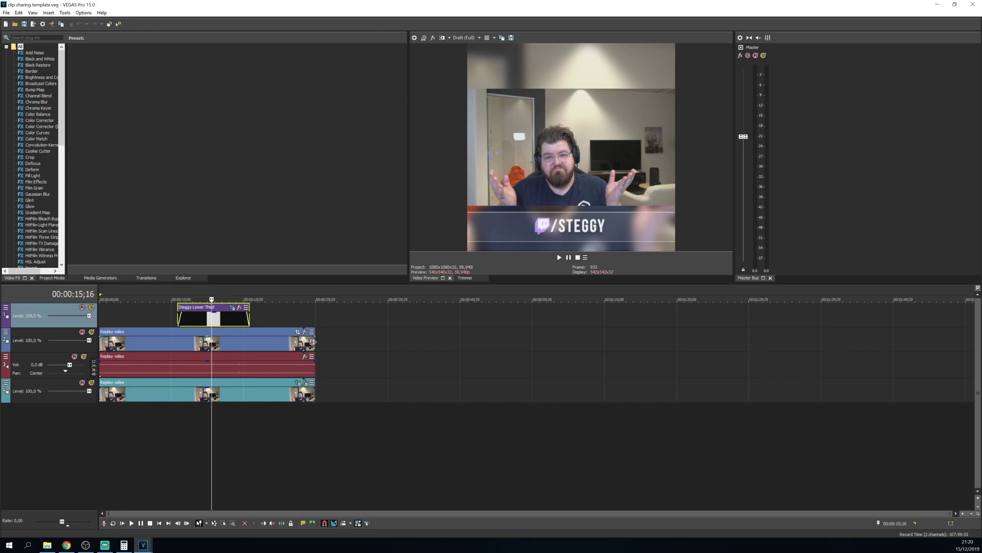
Trim the replay clips on tracks 2–4 to matching in and out points with a fade-in.
drag(314, 342, 254, 340)
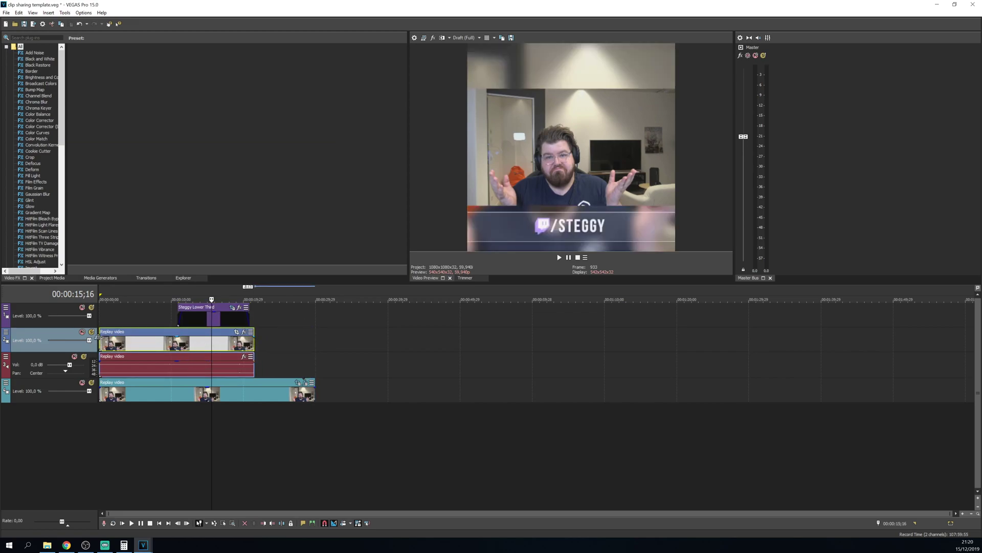
drag(100, 333, 153, 342)
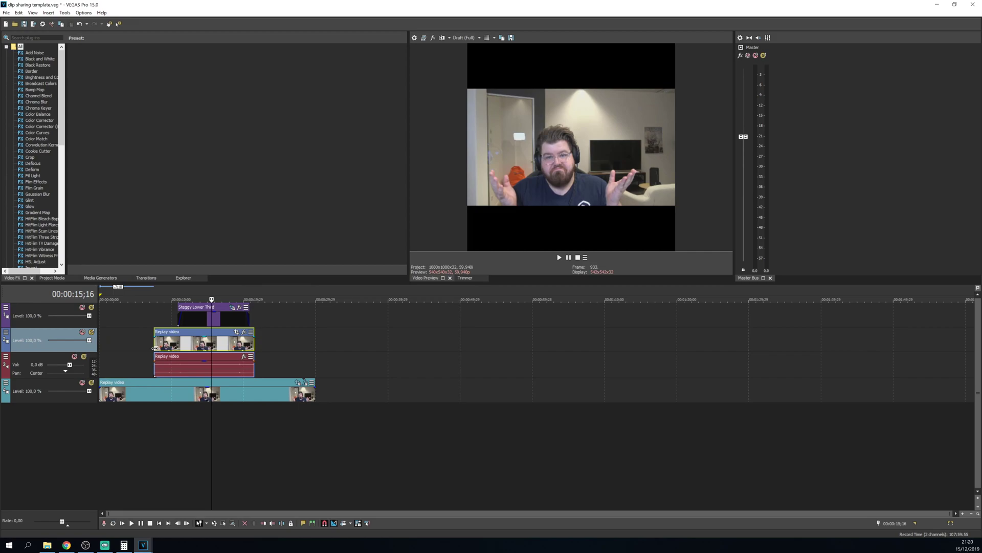
drag(101, 390, 156, 395)
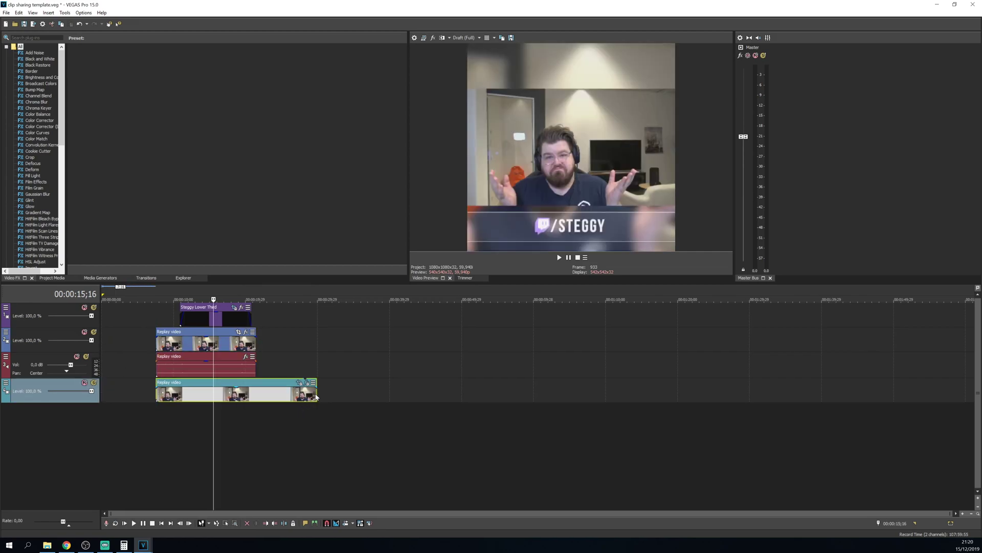
drag(316, 397, 257, 393)
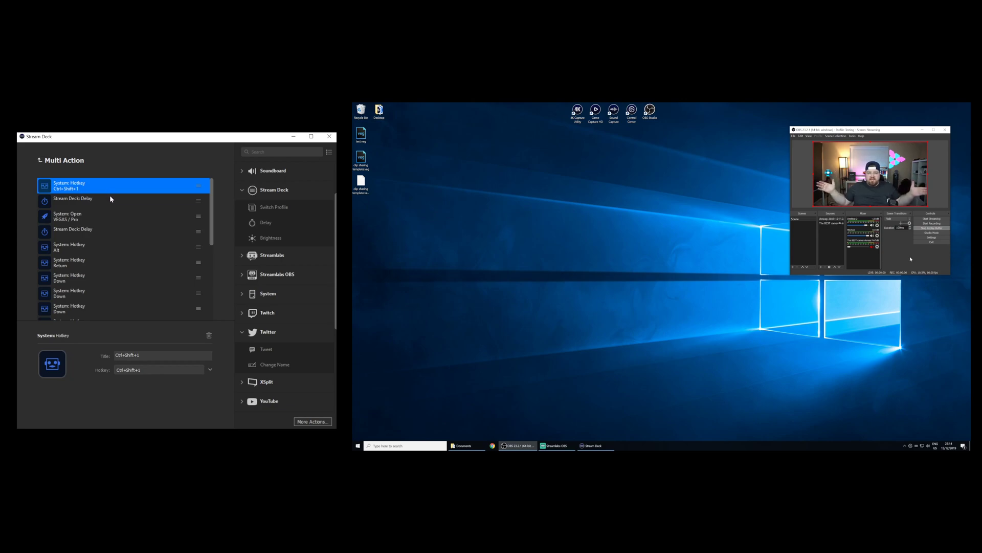
Review the 2000 ms wait, Open VEGAS Pro, 15000 ms wait, Alt, Return and first two Down steps.
click(111, 199)
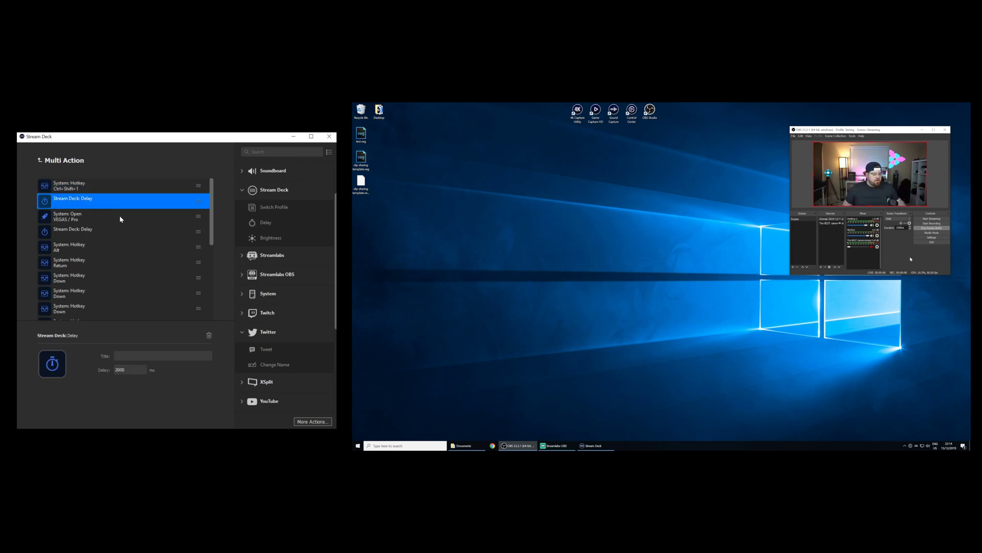
click(119, 217)
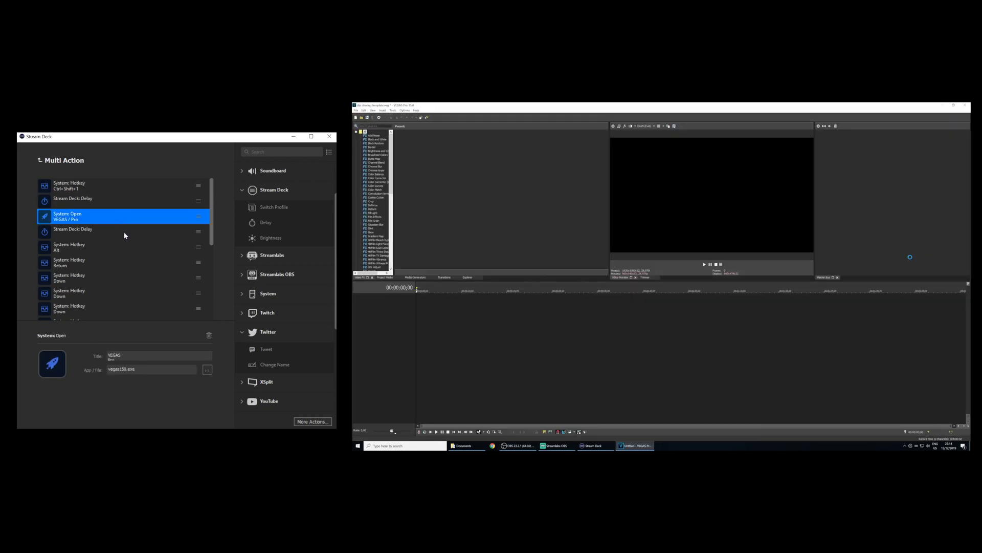
click(124, 235)
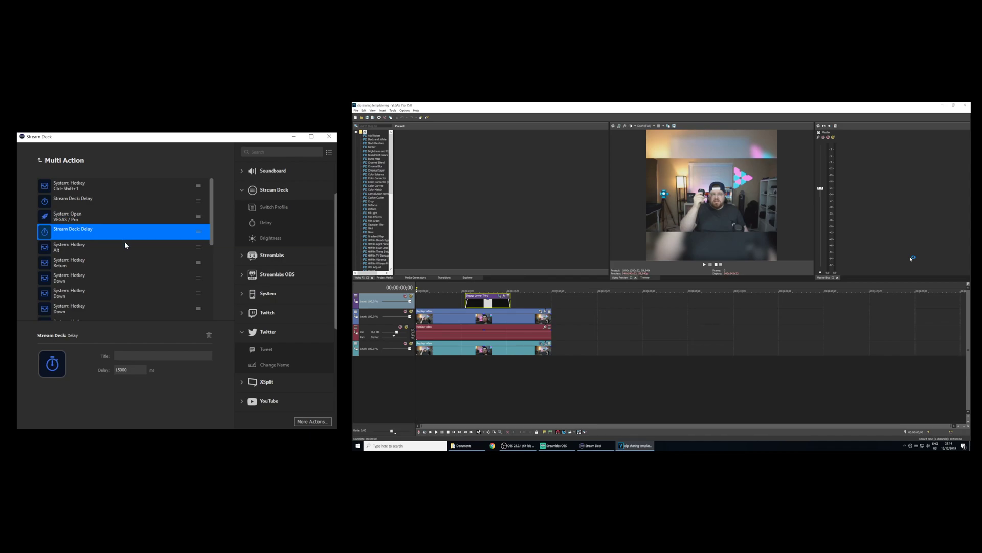
click(125, 246)
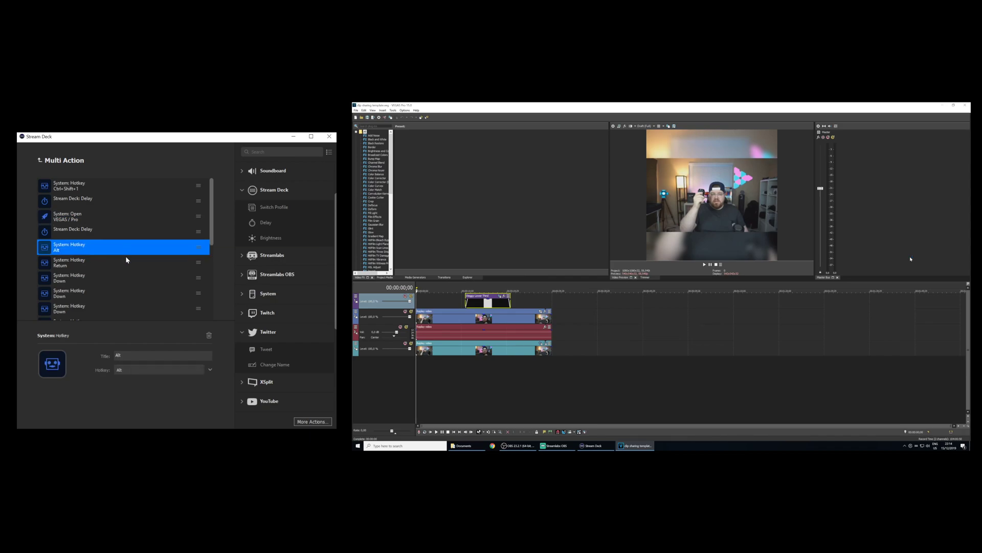
click(128, 265)
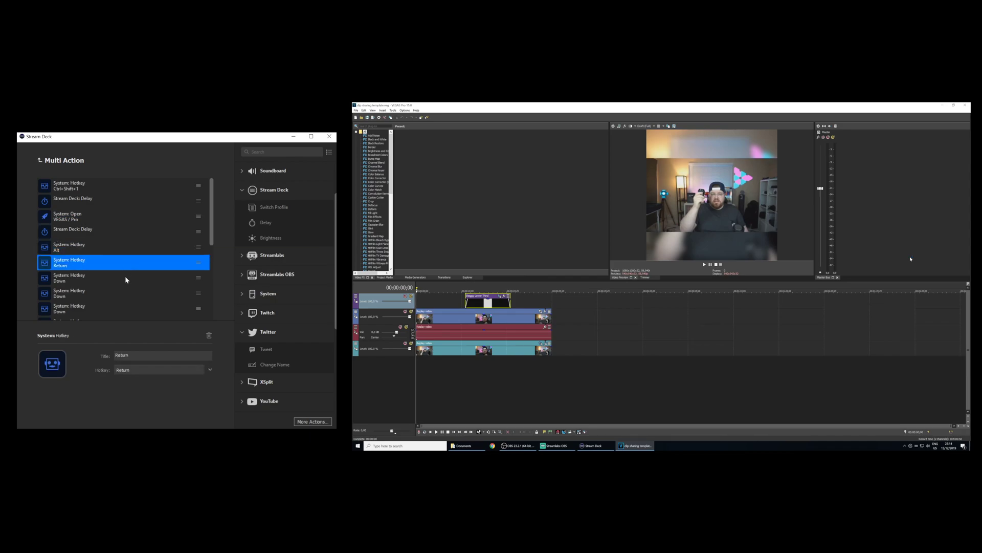
click(126, 280)
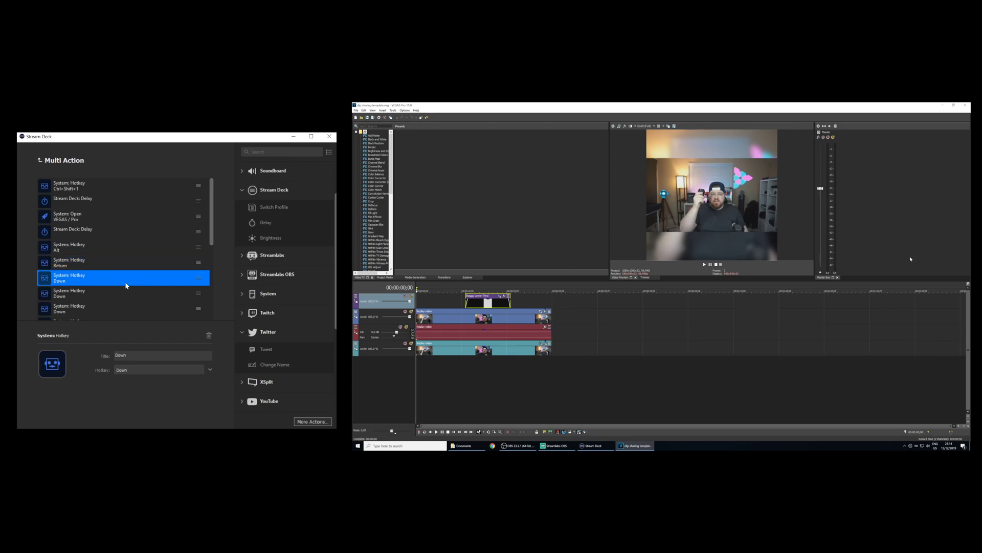
click(126, 295)
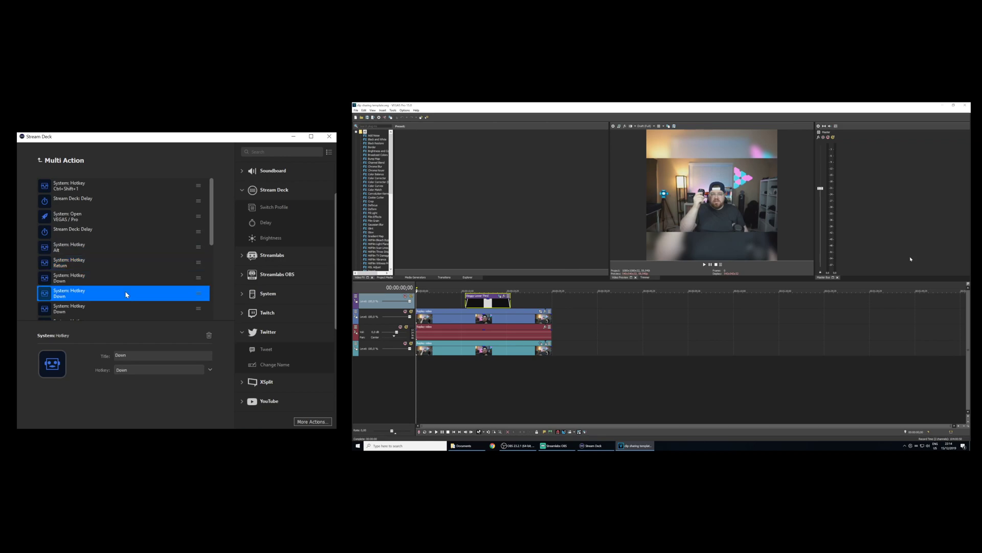
scroll(127, 294, down, 1)
scroll(125, 291, down, 1)
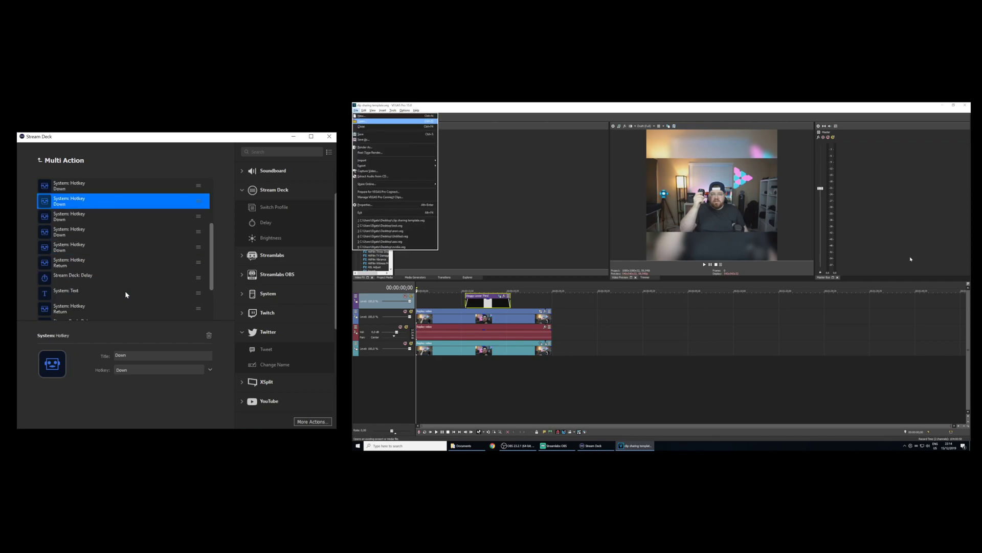
Review the remaining Down steps, Return, 3000 ms wait and the 'stream clip' text step.
click(103, 222)
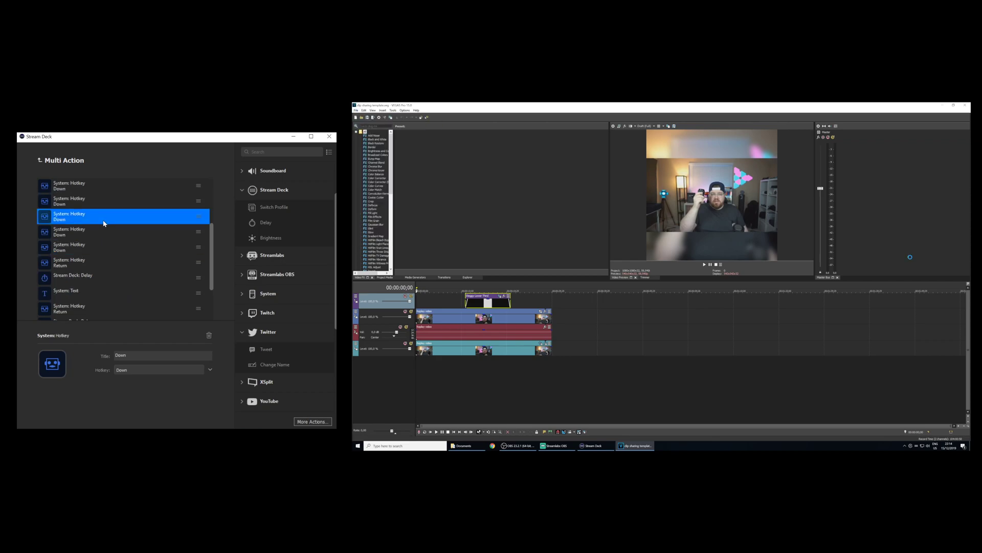
click(108, 235)
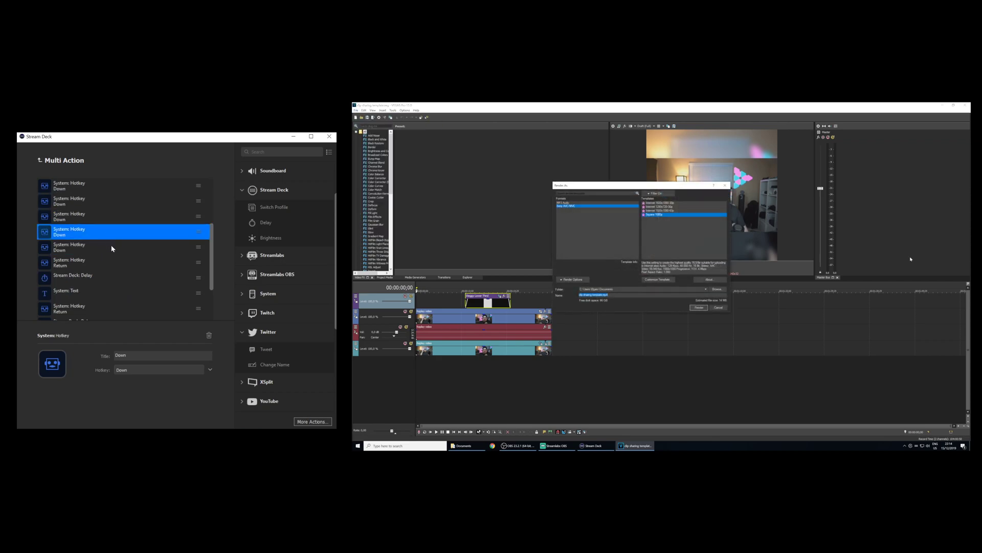
click(112, 252)
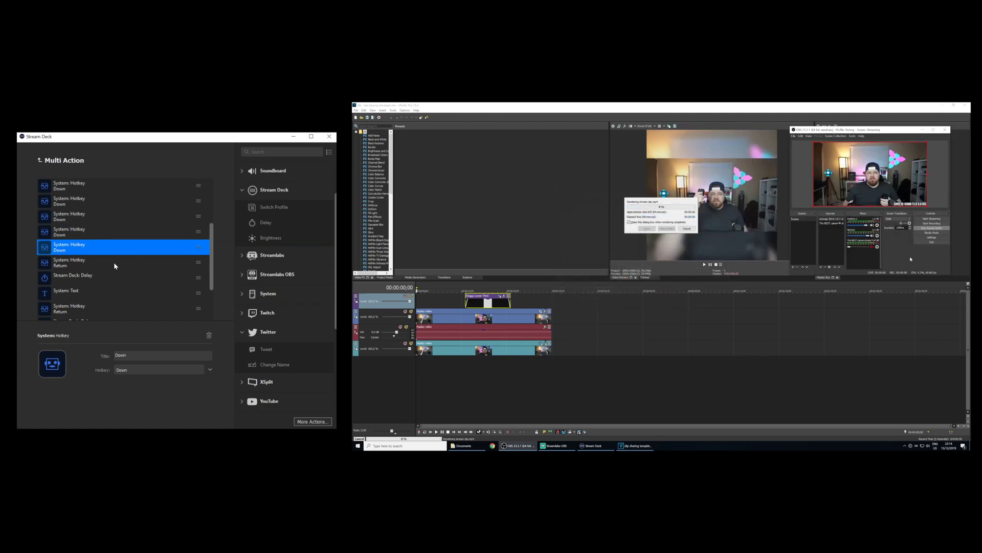
click(115, 264)
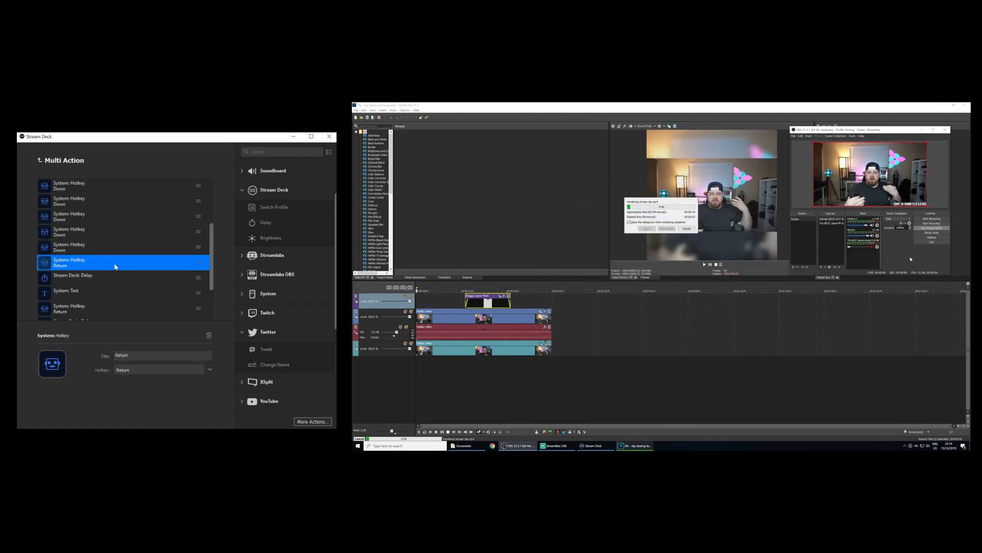
click(117, 277)
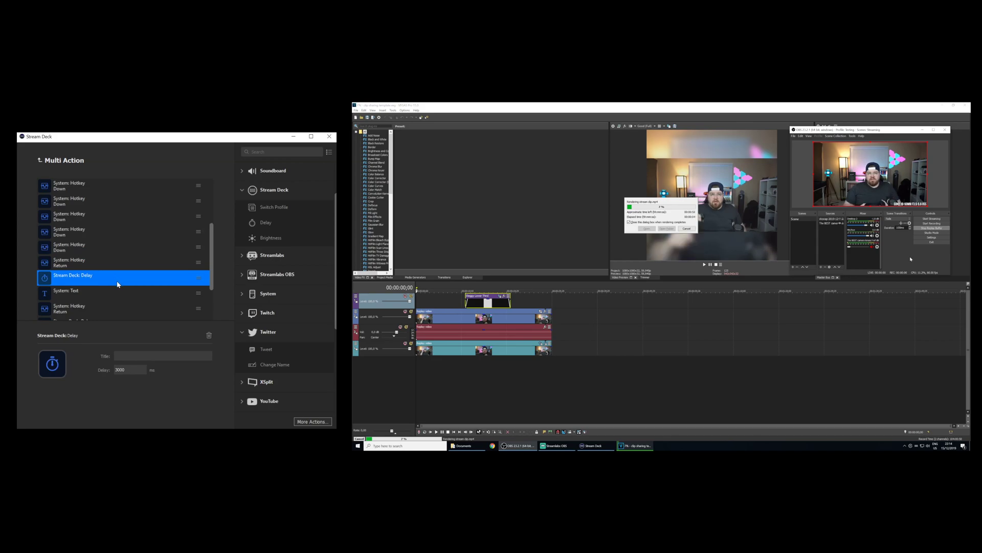
click(121, 296)
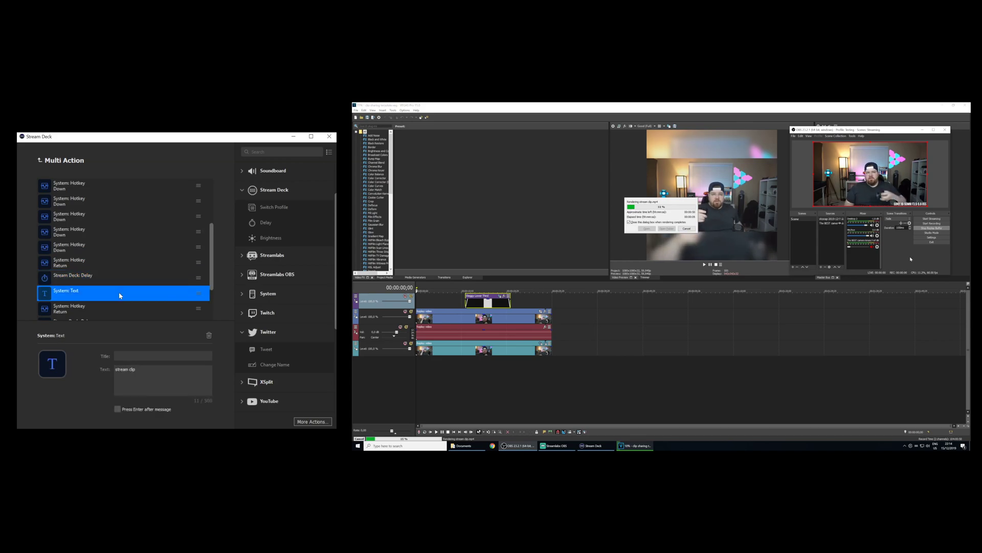
scroll(120, 295, down, 2)
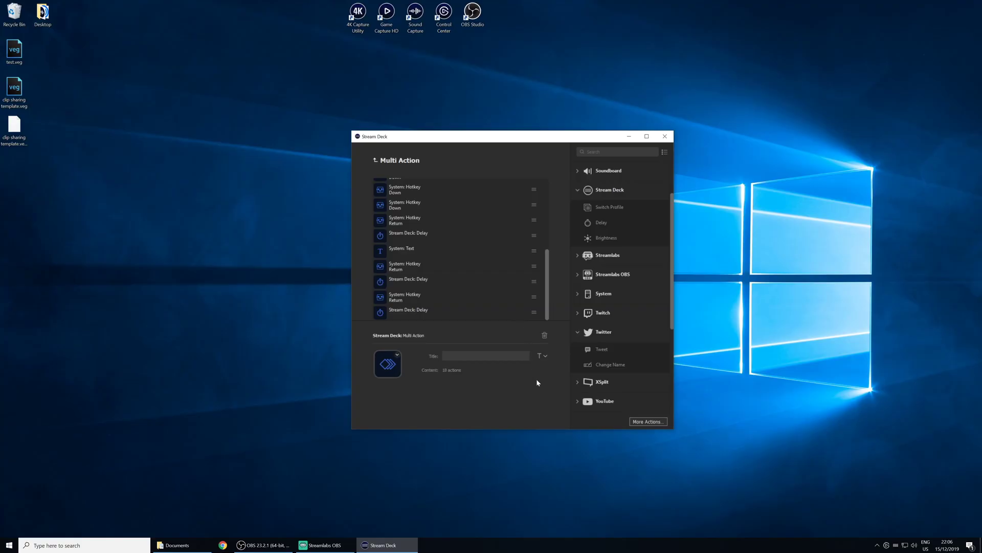
Add a Twitter Tweet step at the multi-action's end and start its text with 'htt'.
drag(599, 349, 460, 312)
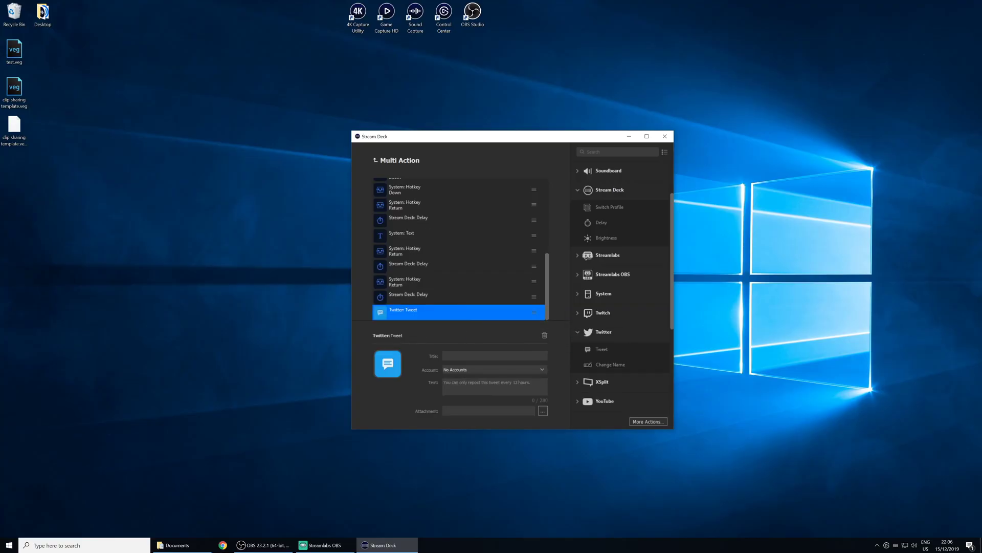
text(http)
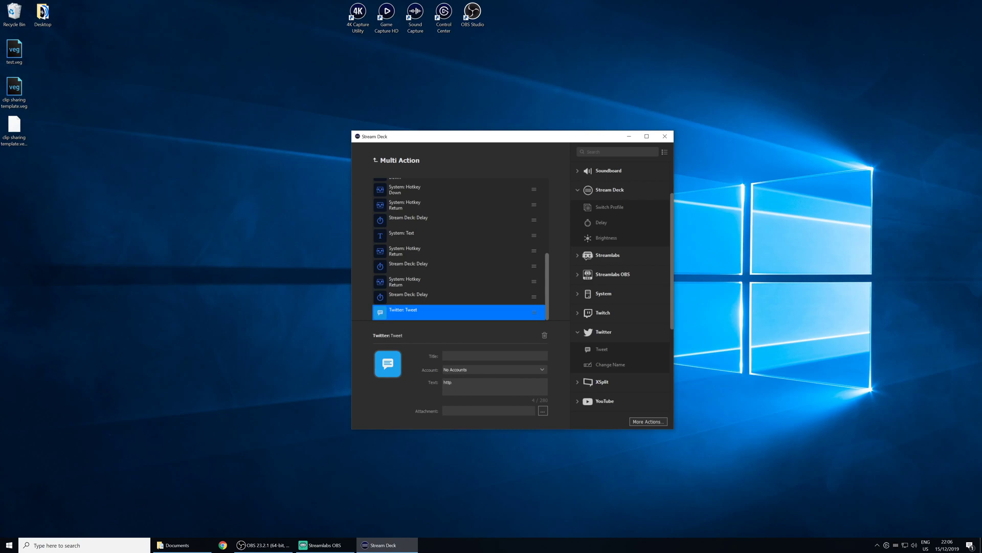